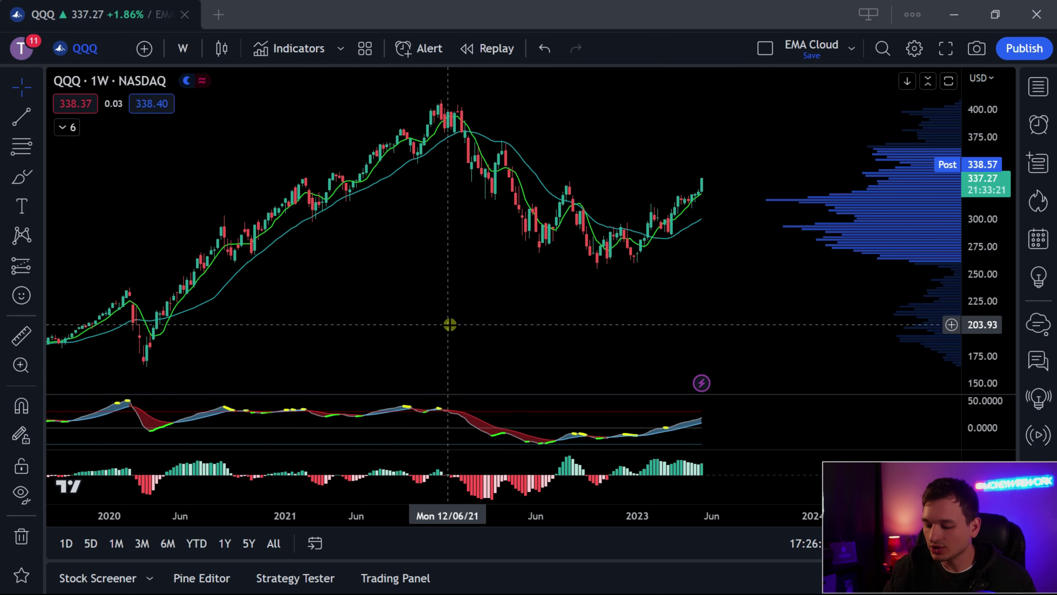
# Load the SPY chart and draw a horizontal line at about 419.67, level with the latest candle
pyautogui.write('spy')
pyautogui.press('Return')
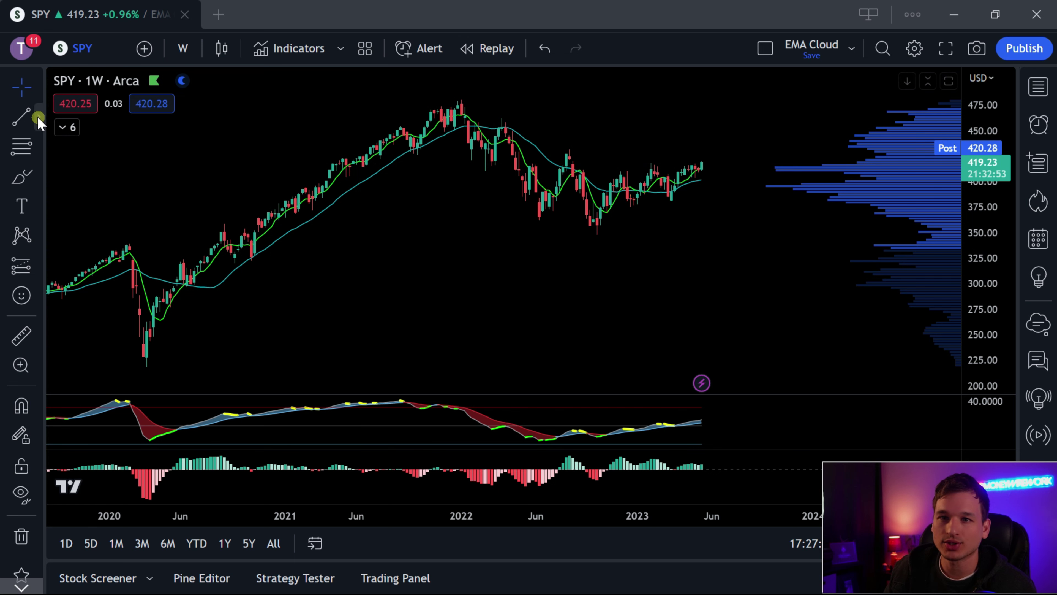
pyautogui.click(37, 114)
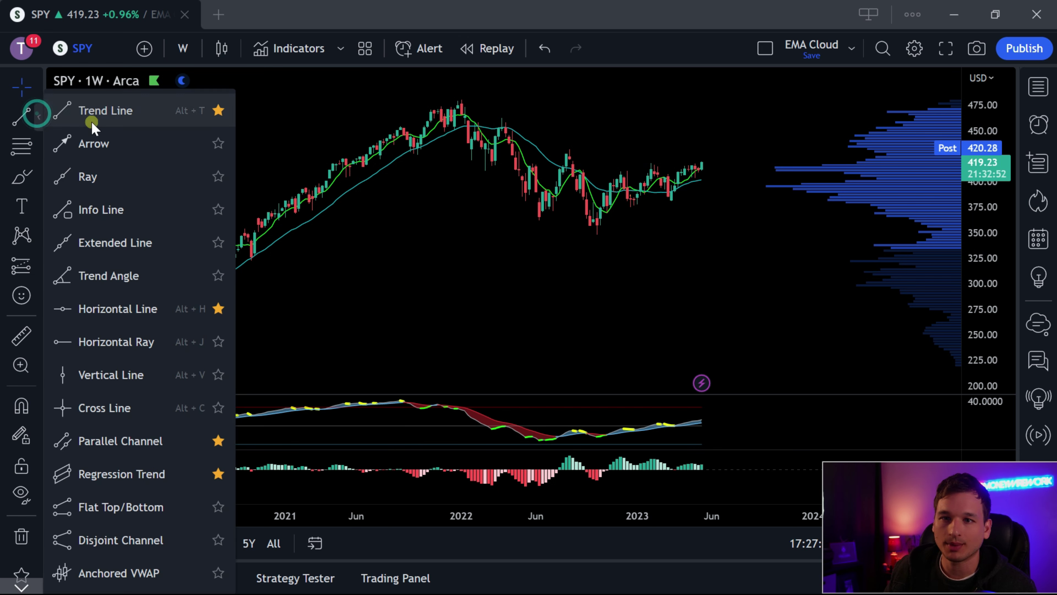
pyautogui.click(107, 307)
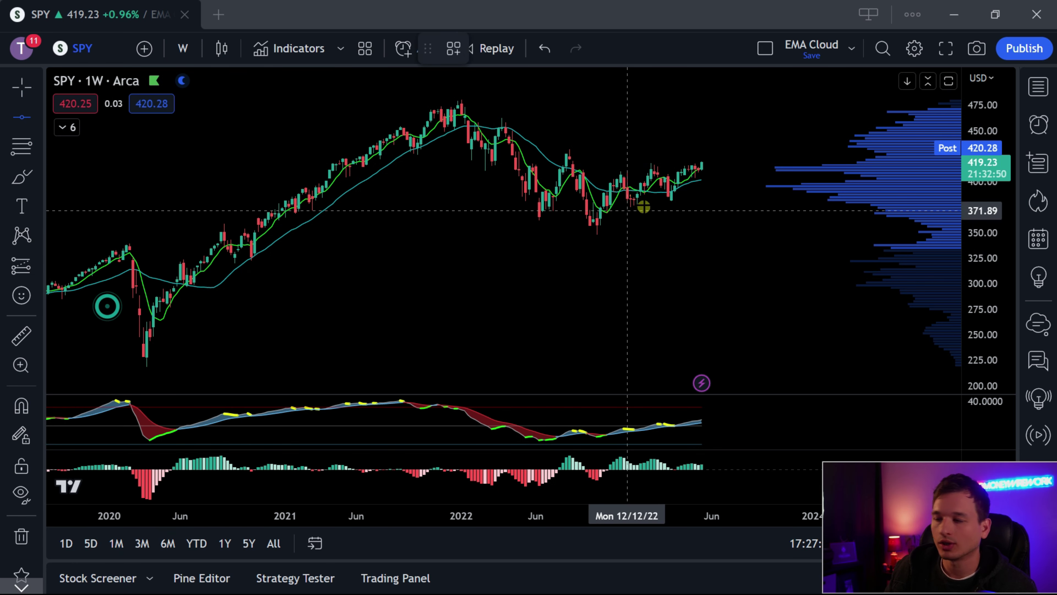
pyautogui.click(599, 161)
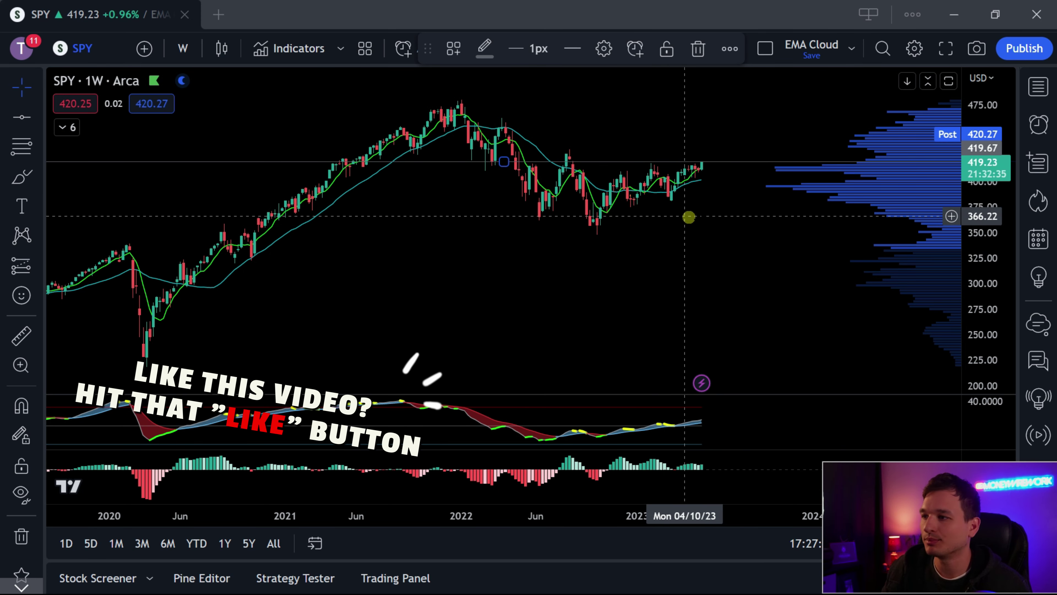
# Choose the Cross cursor for the chart
pyautogui.scroll(3, 703, 243)
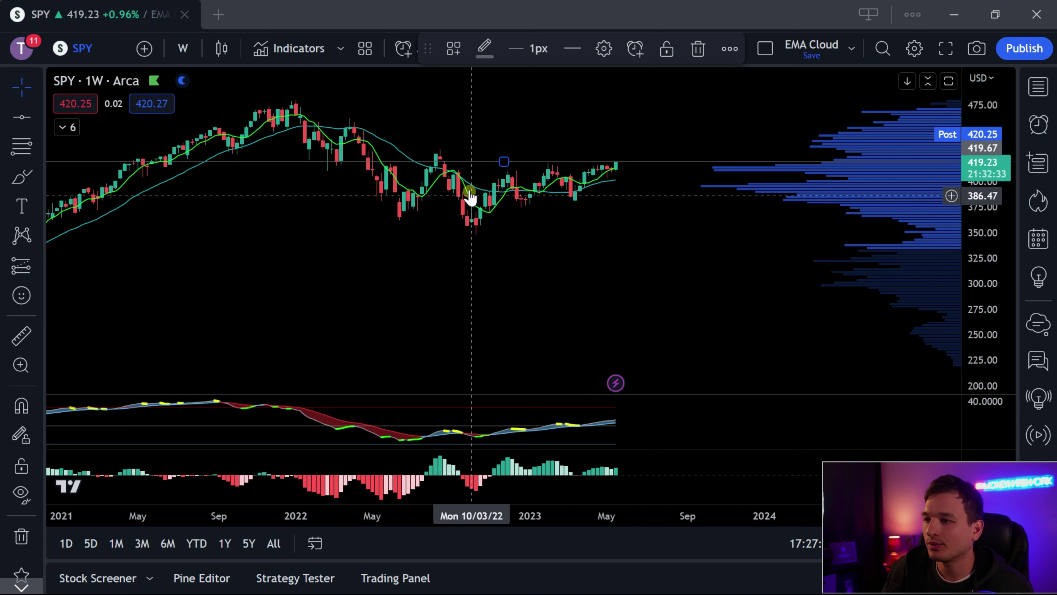
pyautogui.click(37, 87)
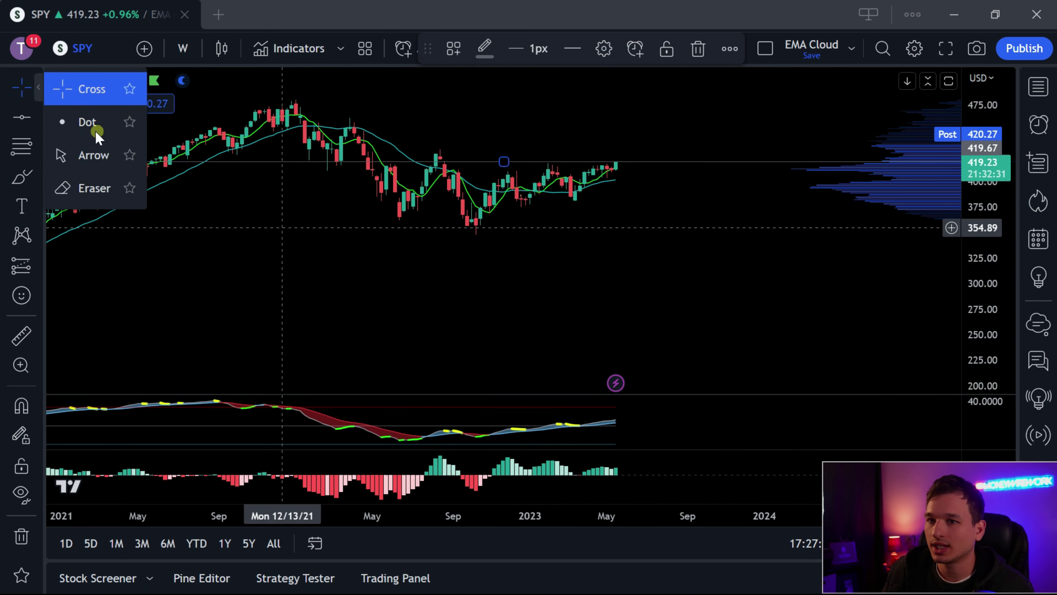
pyautogui.click(88, 88)
# Switch the SPY chart to the 1 day interval and stretch its price scale around the recent candles
pyautogui.moveTo(411, 257); pyautogui.dragTo(524, 277)
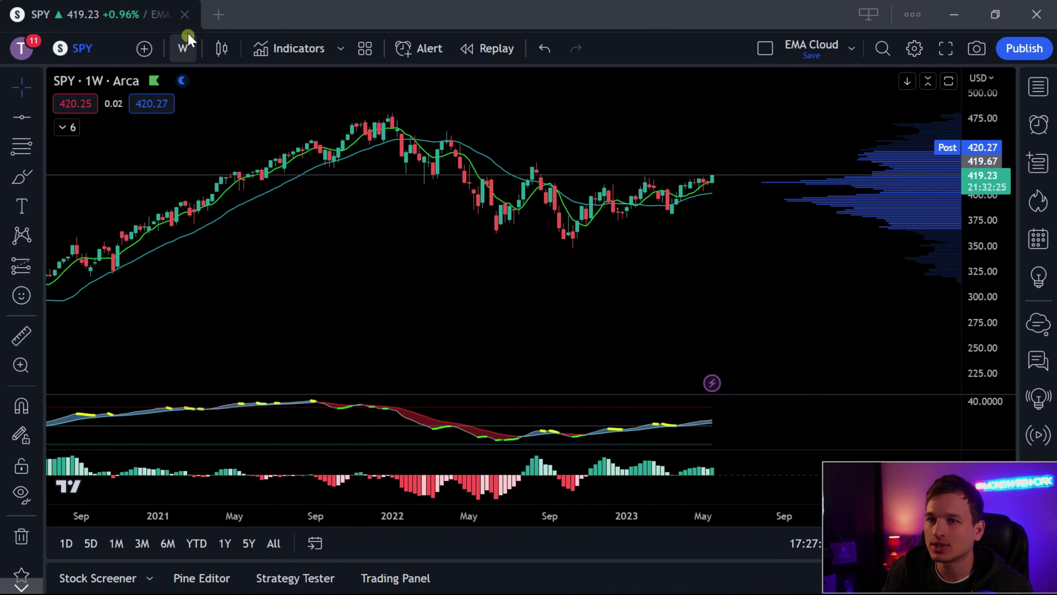
pyautogui.click(185, 49)
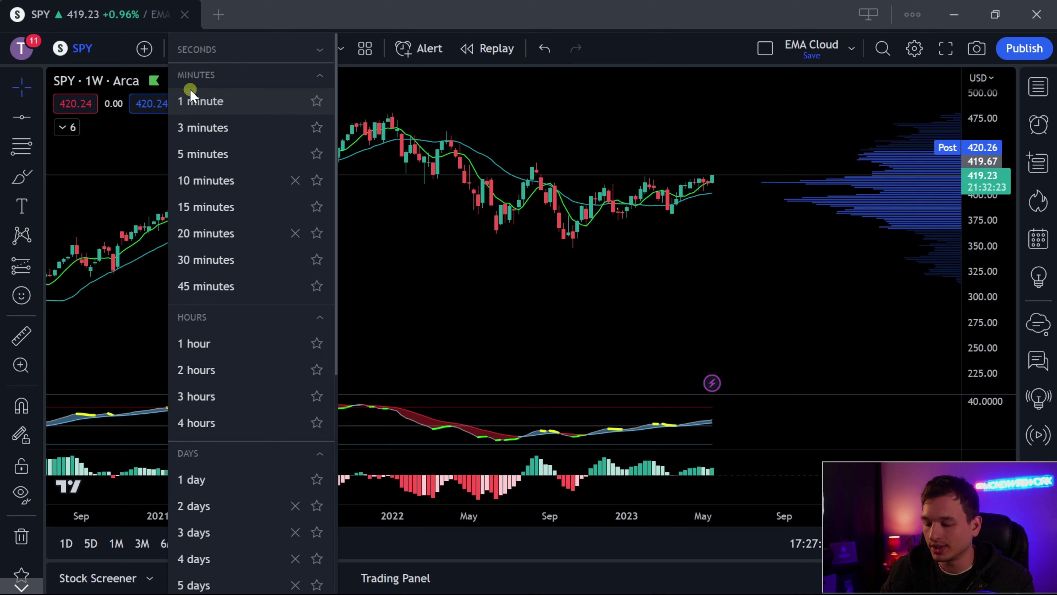
pyautogui.click(200, 479)
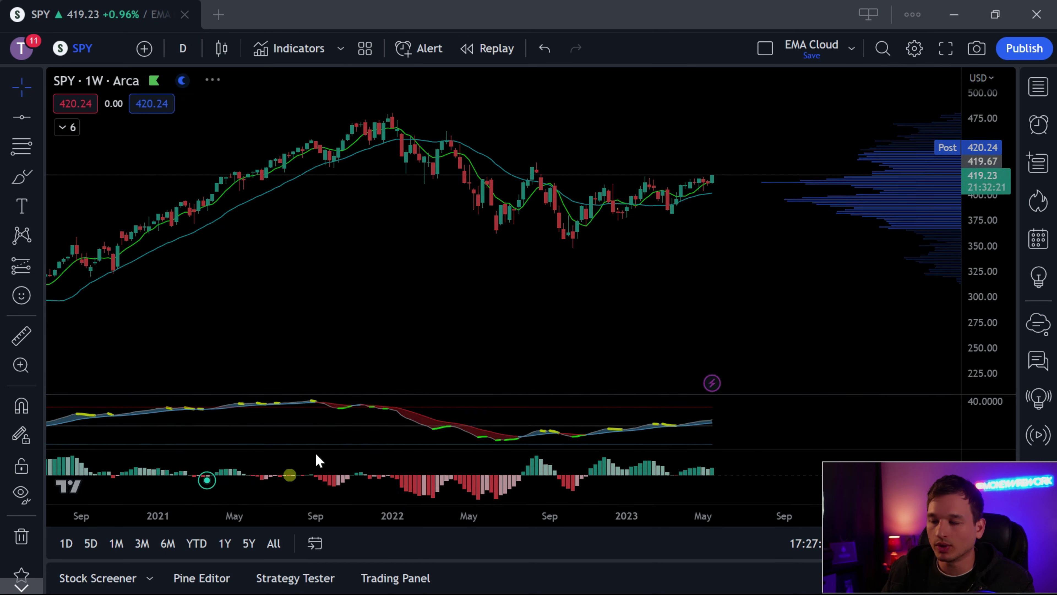
pyautogui.moveTo(982, 291); pyautogui.dragTo(916, 215)
pyautogui.moveTo(562, 227)
pyautogui.mouseDown()
pyautogui.moveTo(632, 288)
pyautogui.moveTo(558, 217)
pyautogui.mouseUp()
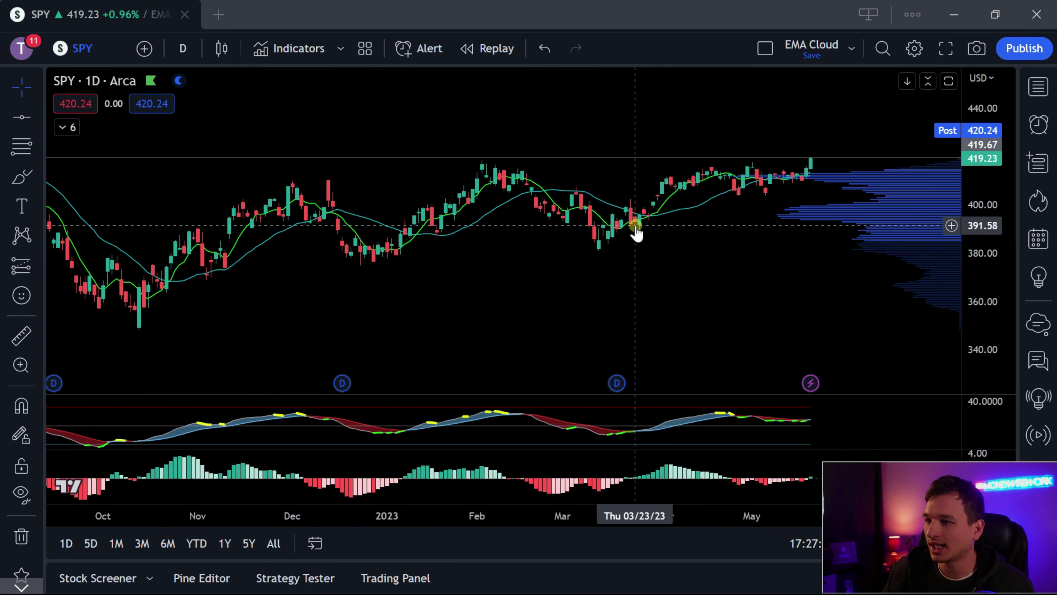
# Draw a trend line under the lows from about 353.21 on 10/13/22 to about 404.93 on 07/13/23
pyautogui.scroll(-3, 666, 219)
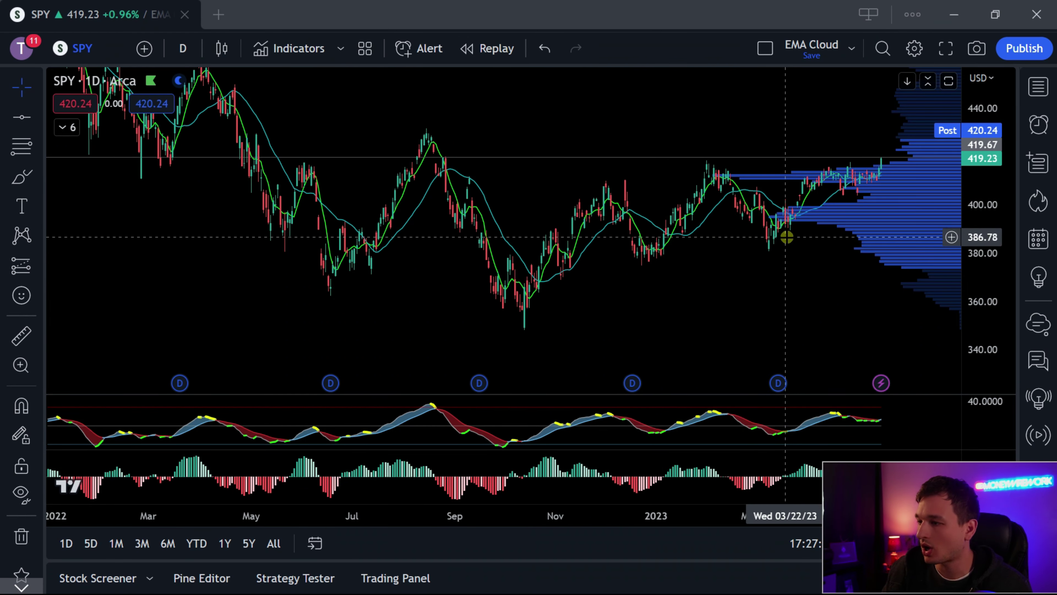
pyautogui.moveTo(720, 278); pyautogui.dragTo(517, 295)
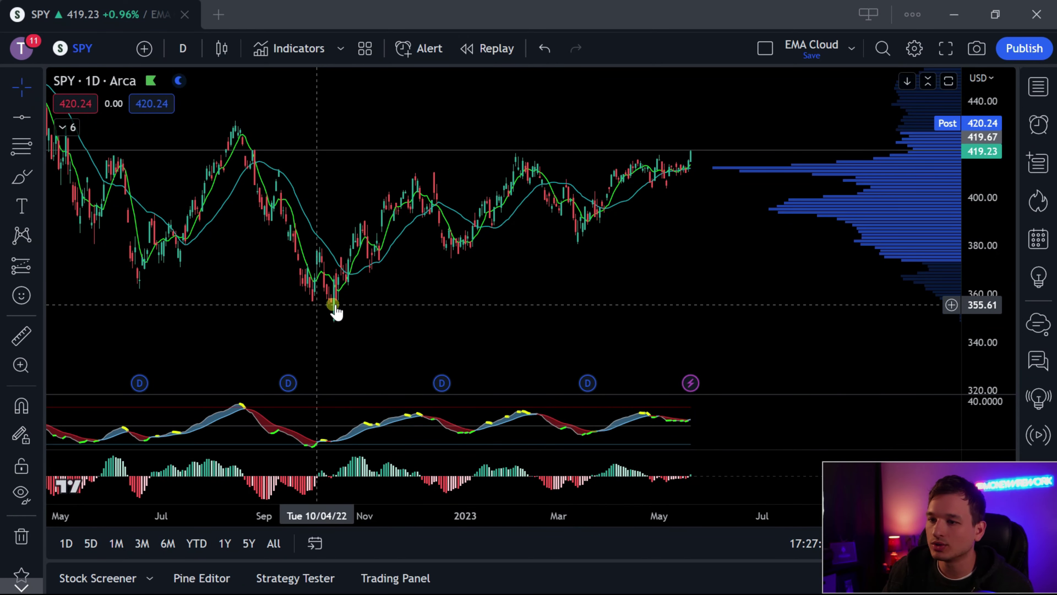
pyautogui.click(39, 116)
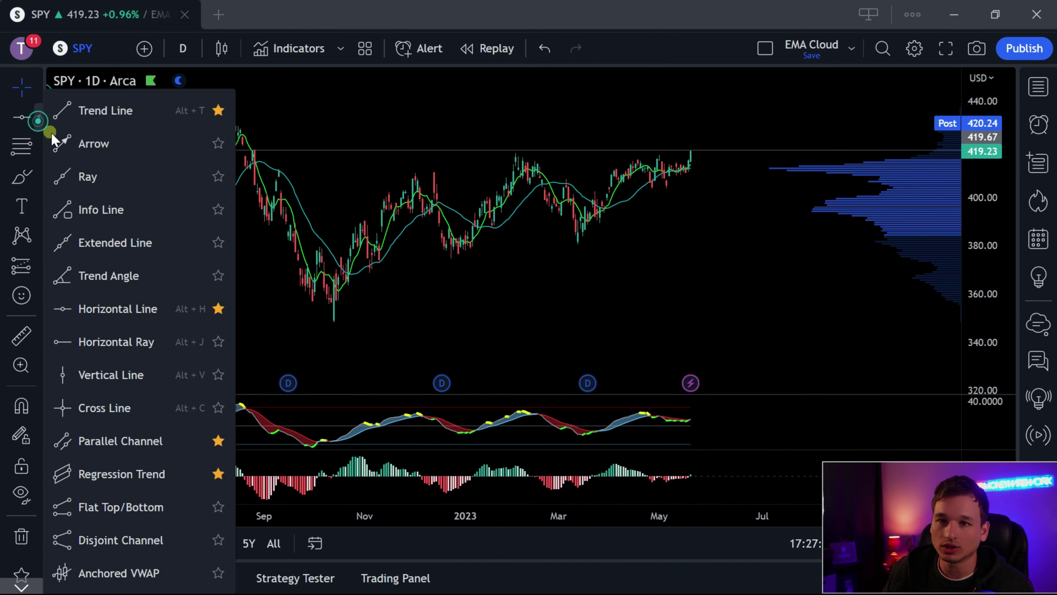
pyautogui.click(104, 111)
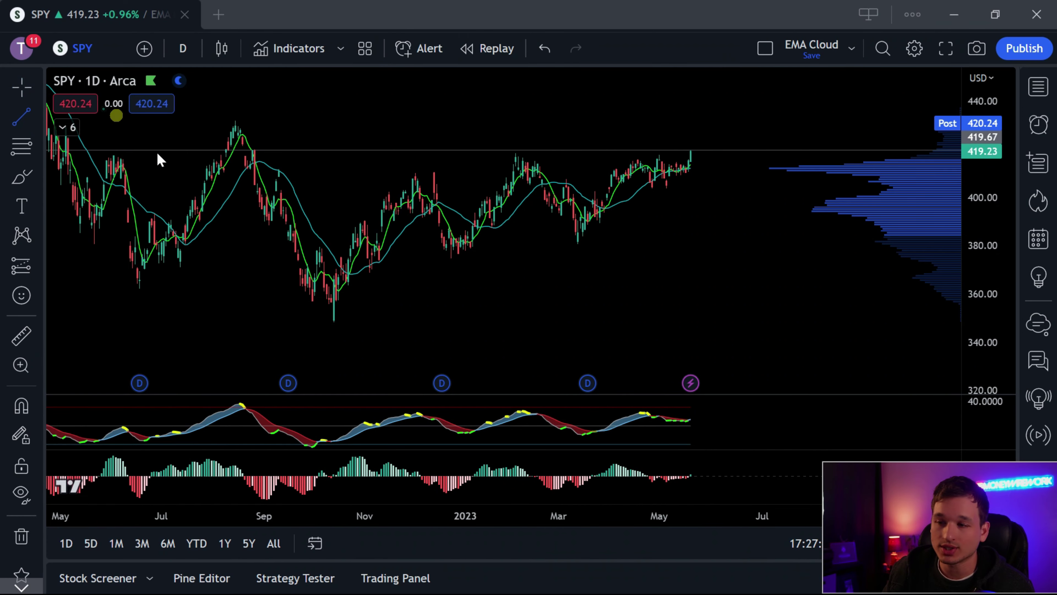
pyautogui.click(334, 310)
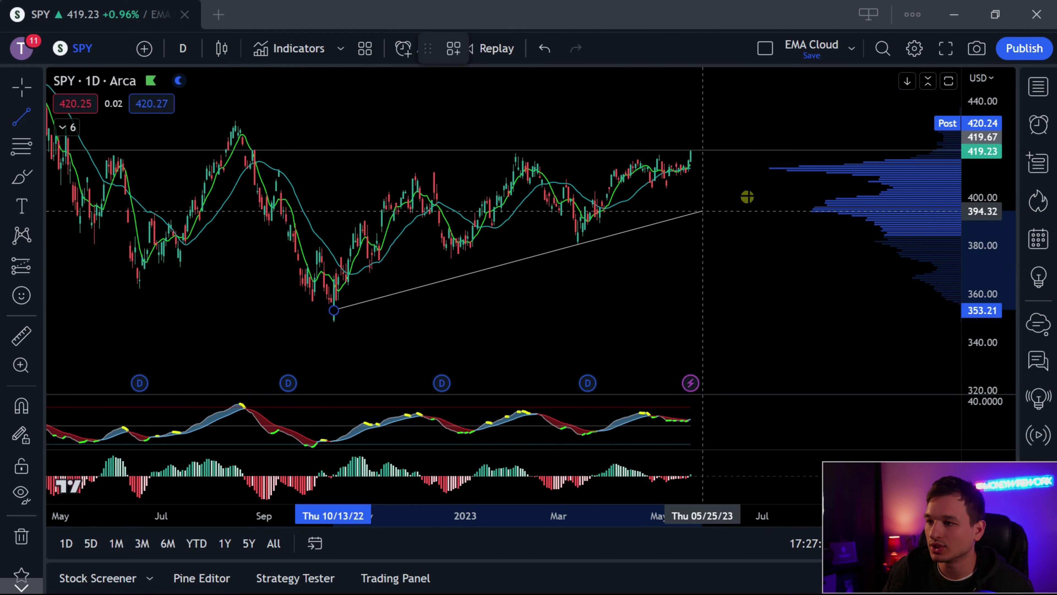
pyautogui.click(778, 184)
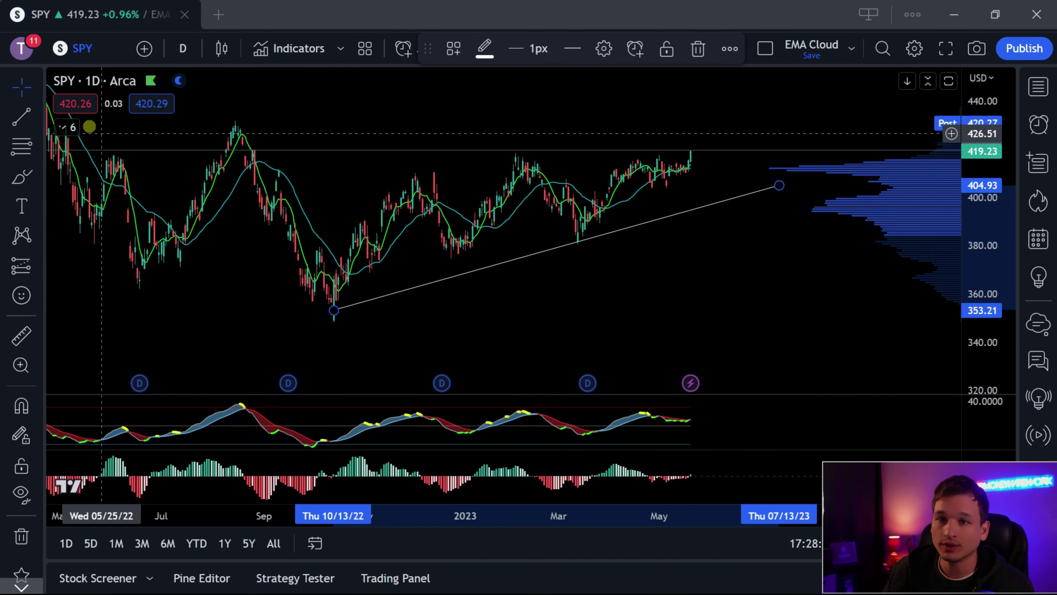
# Draw a second trend line along the highs from about 396.03 on 09/19/22 to about 438.16 on 06/12/23
pyautogui.click(22, 120)
pyautogui.click(290, 207)
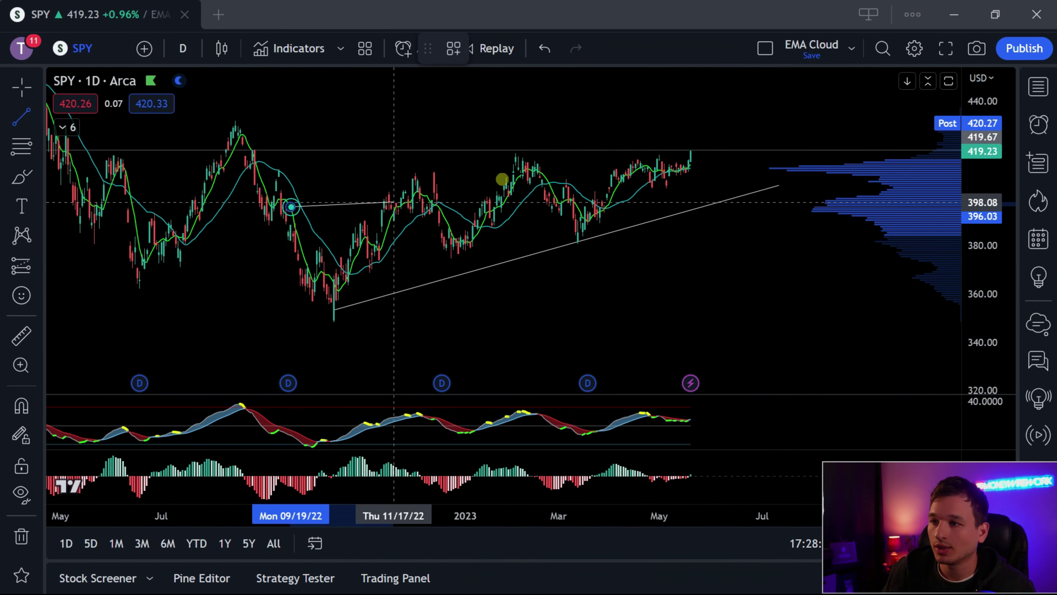
pyautogui.click(728, 105)
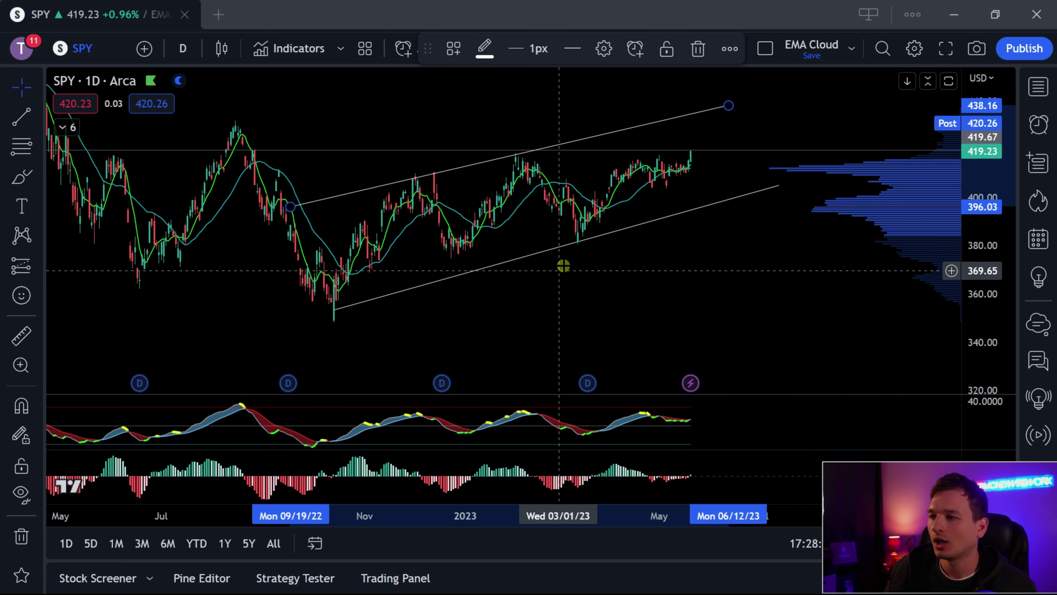
pyautogui.scroll(-2, 563, 262)
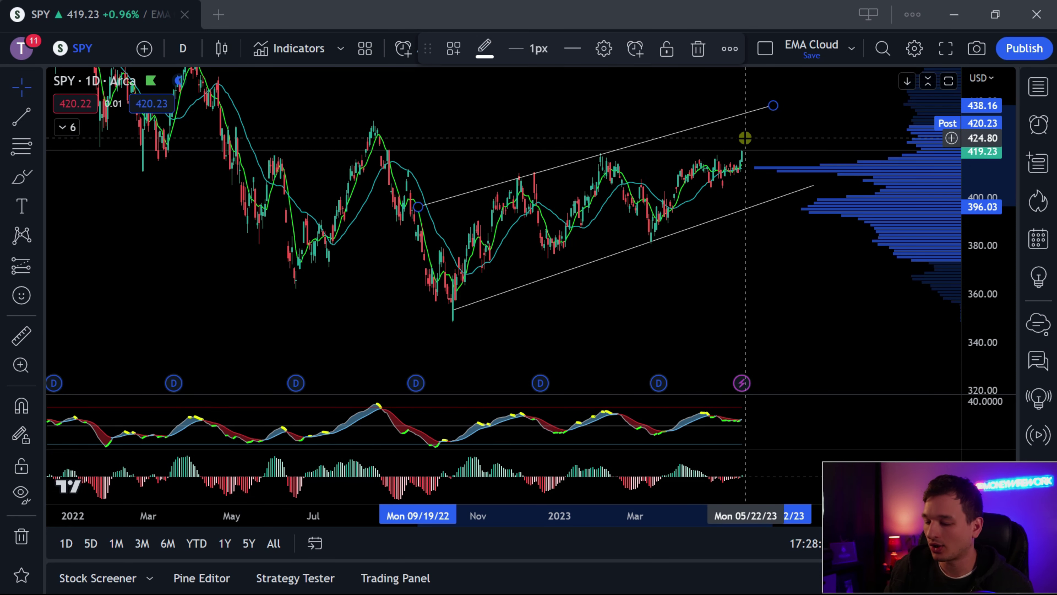
# Load the NVDA chart and examine its daily price history back through 2021
pyautogui.write('NVDA')
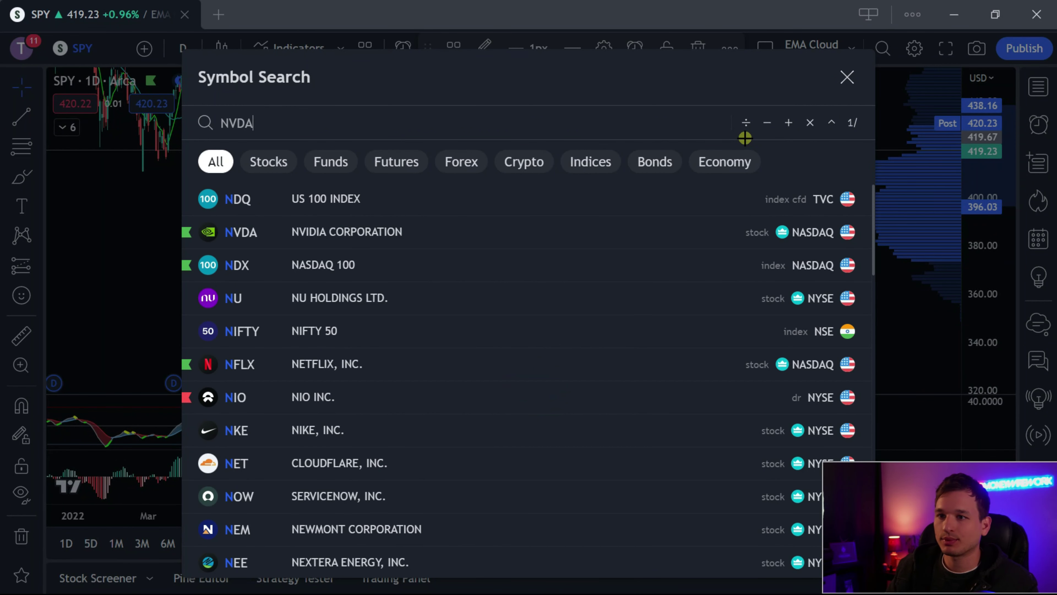
pyautogui.press('Return')
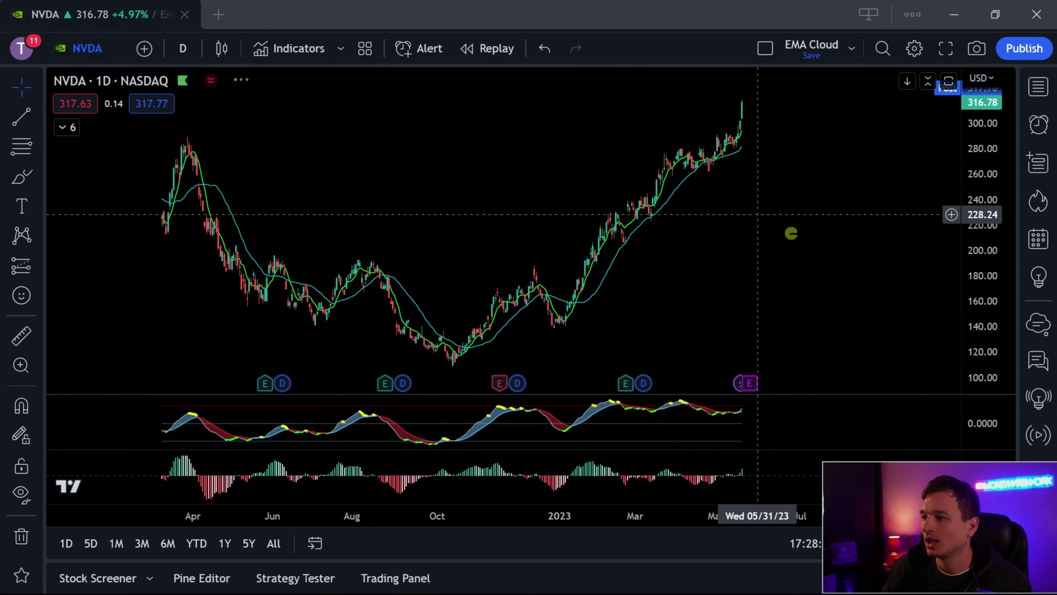
pyautogui.moveTo(831, 217); pyautogui.dragTo(719, 220)
pyautogui.scroll(-2, 721, 214)
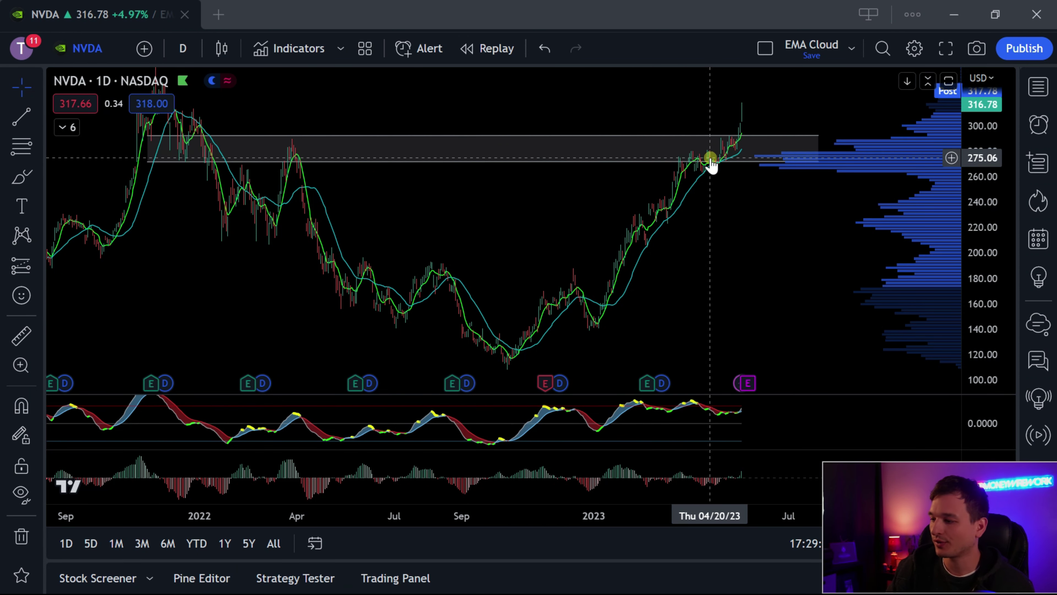
pyautogui.scroll(-5, 714, 177)
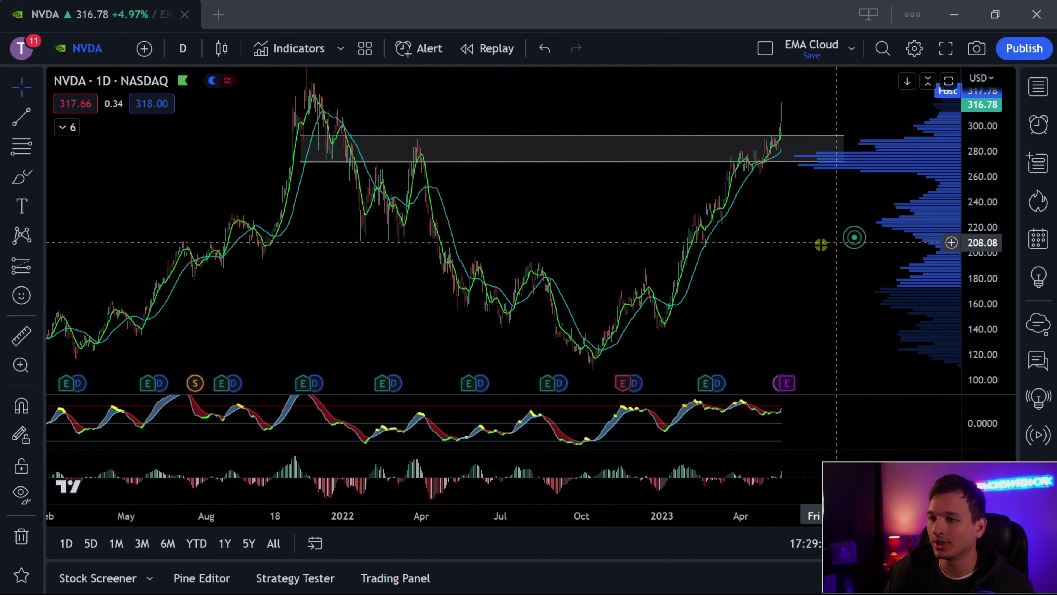
pyautogui.moveTo(821, 245); pyautogui.dragTo(815, 241)
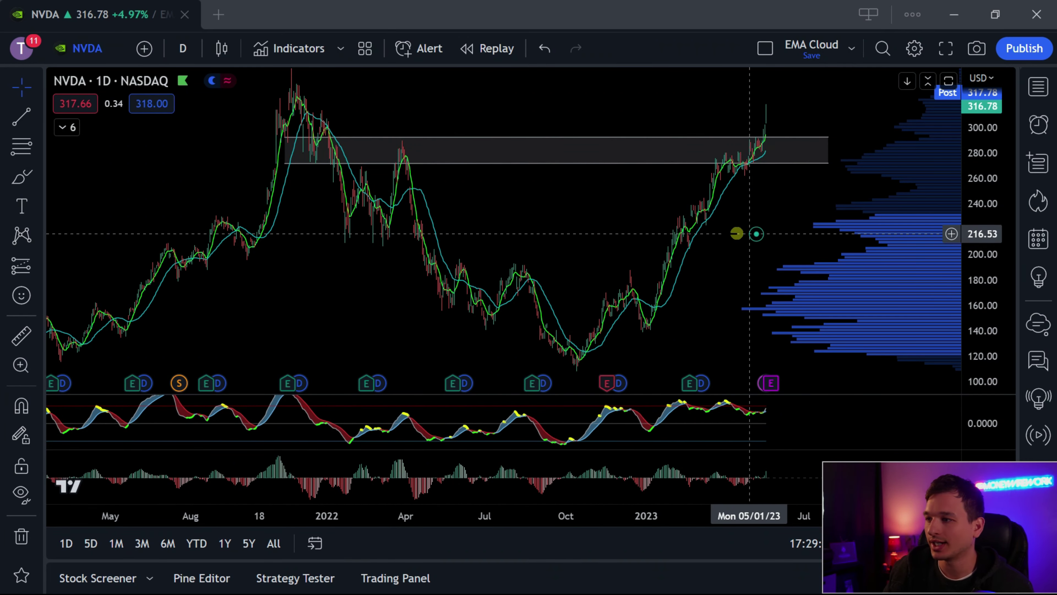
pyautogui.moveTo(738, 232); pyautogui.dragTo(669, 233)
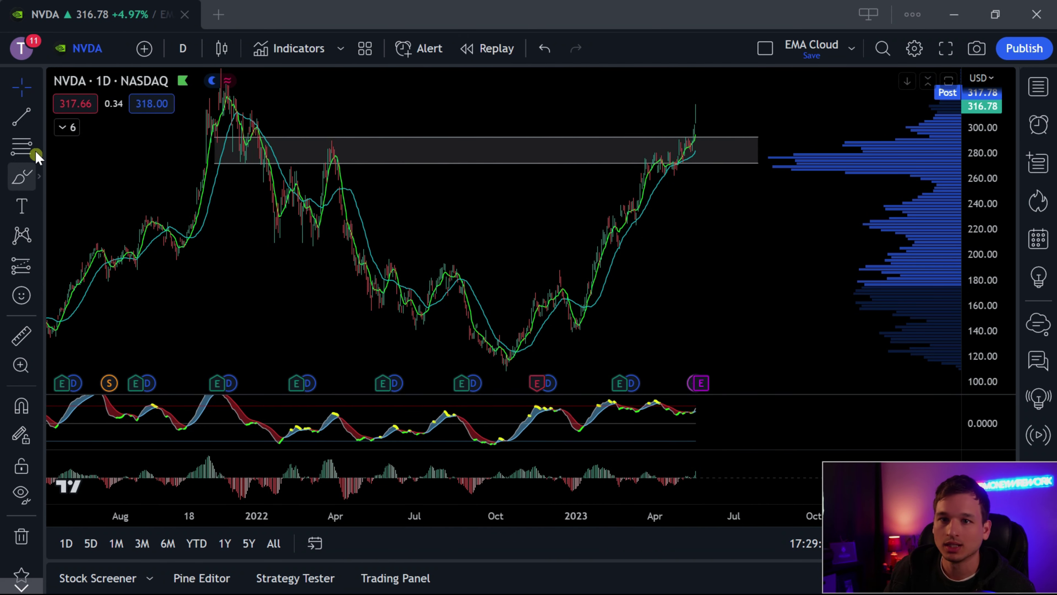
# Place a long position at about 159.31 on 01/12/23 and raise its target by about 157.37 to the latest high
pyautogui.click(37, 265)
pyautogui.click(130, 268)
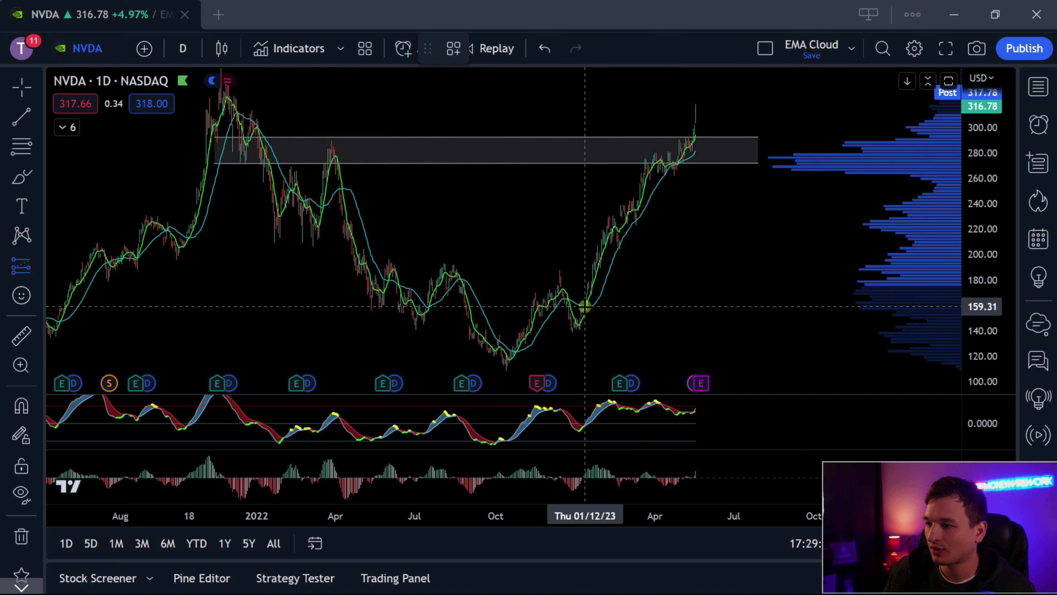
pyautogui.click(584, 306)
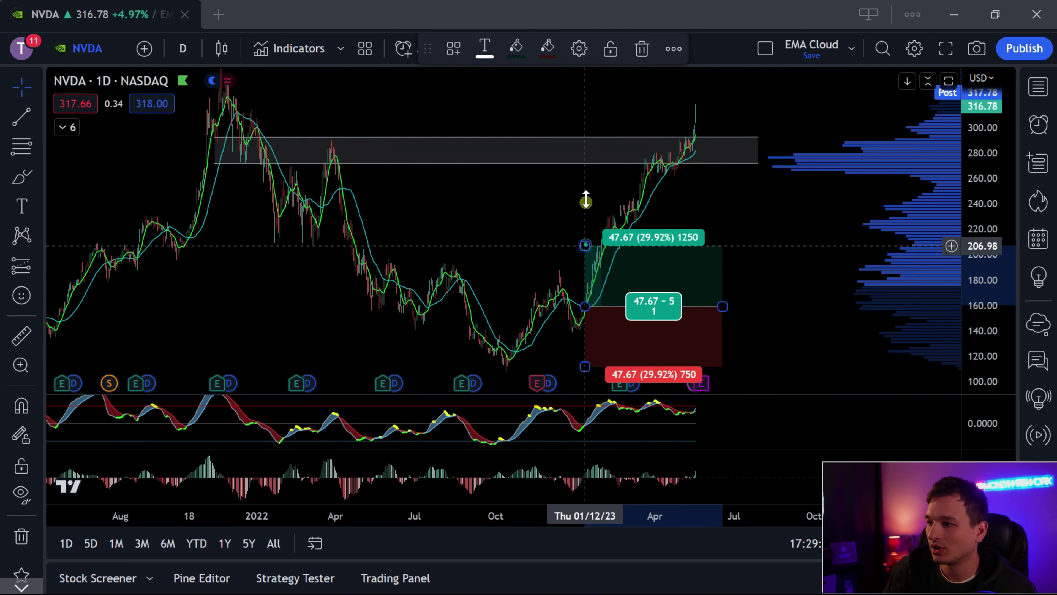
pyautogui.moveTo(586, 200); pyautogui.dragTo(592, 109)
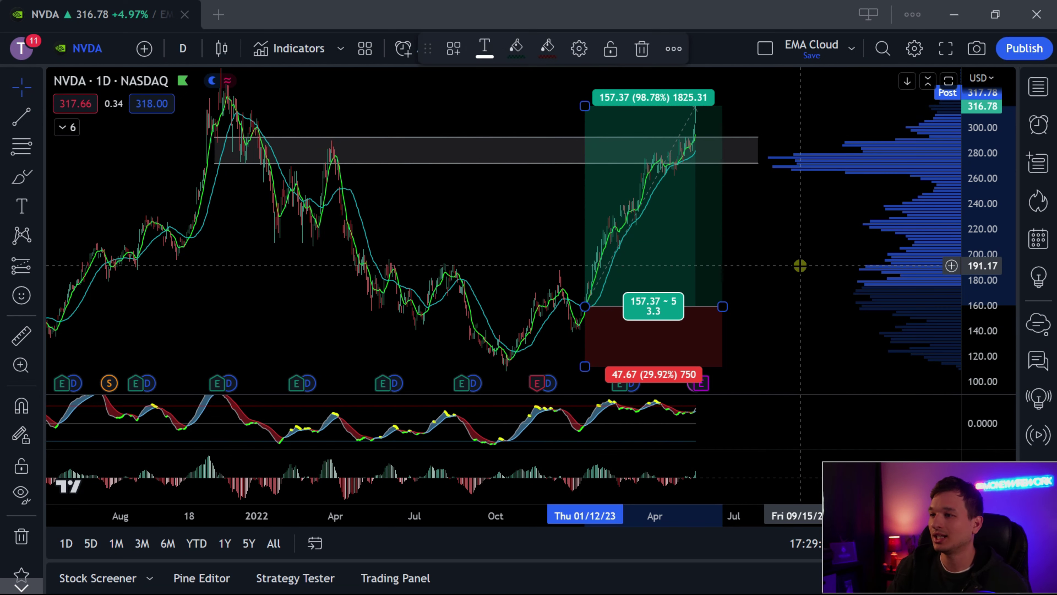
# Delete the long position and place a new one just after the October 2022 low
pyautogui.click(797, 265)
pyautogui.click(646, 233)
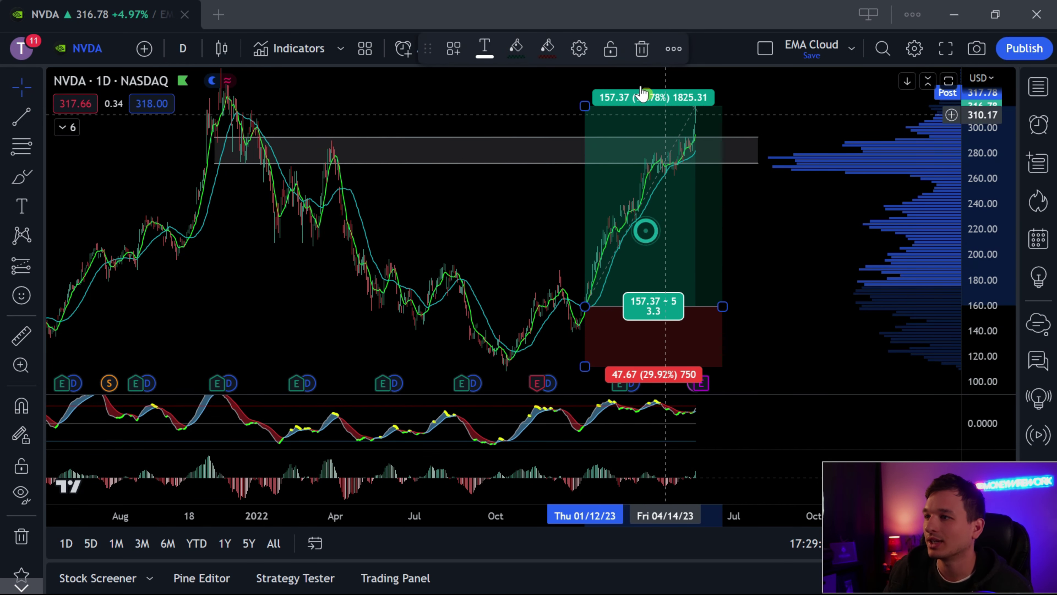
pyautogui.click(641, 49)
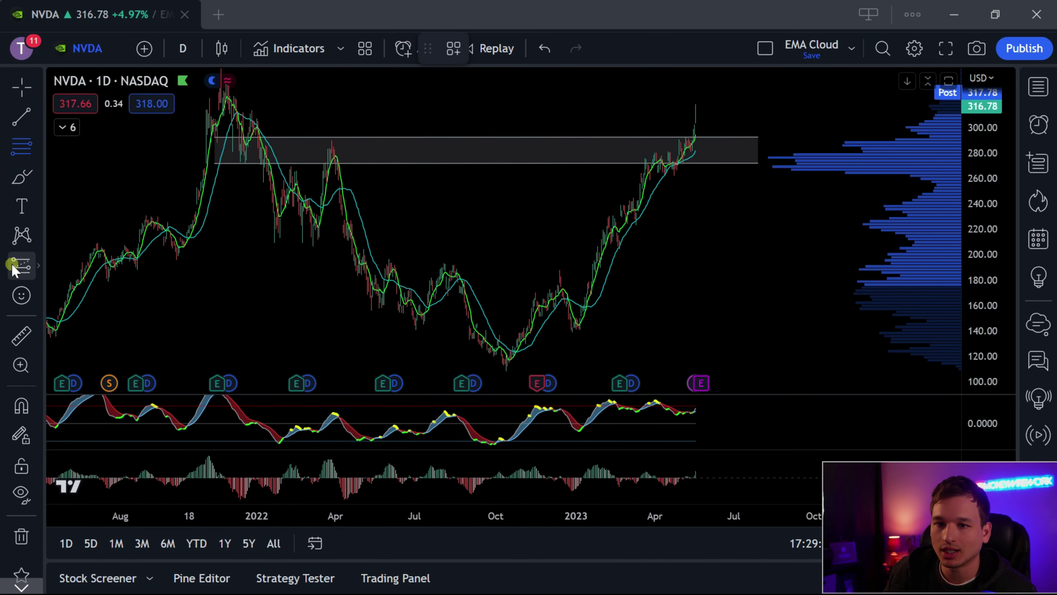
pyautogui.click(21, 265)
pyautogui.click(515, 351)
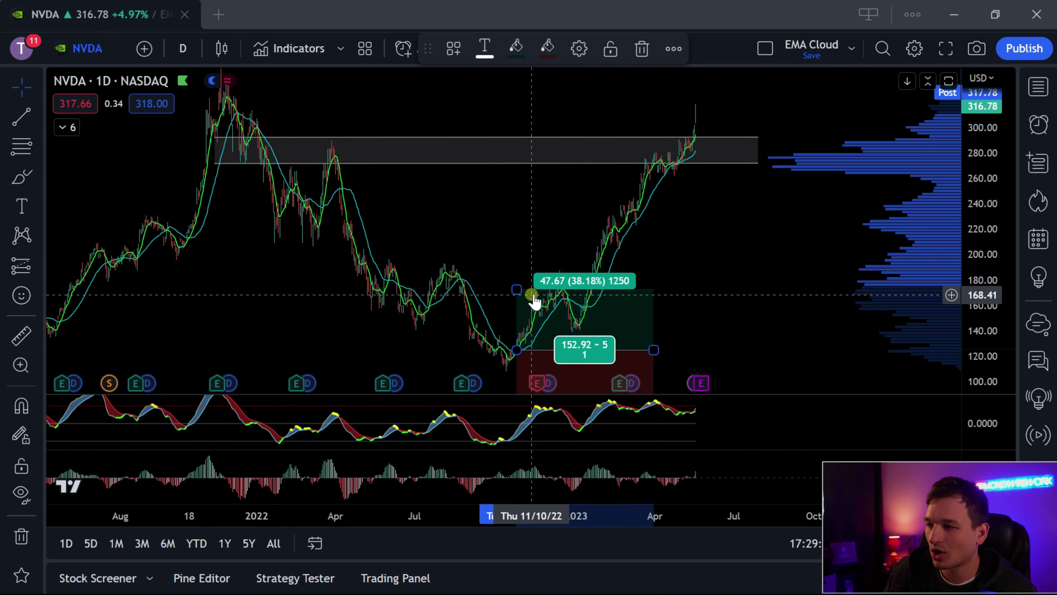
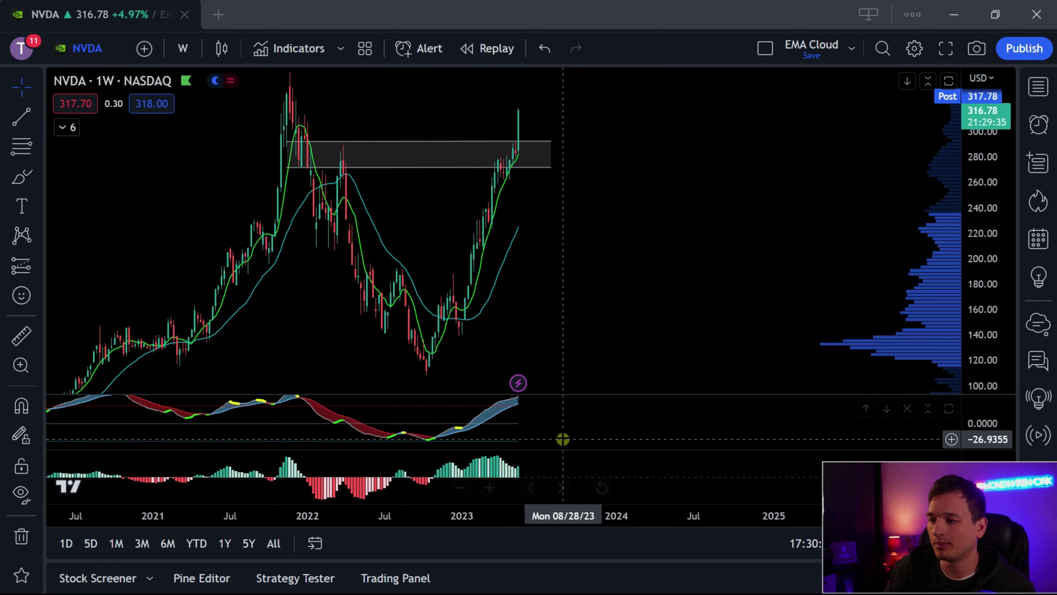
# Maximize the oscillator pane to examine its swings back to 2019, and restore the normal pane layout
pyautogui.click(949, 409)
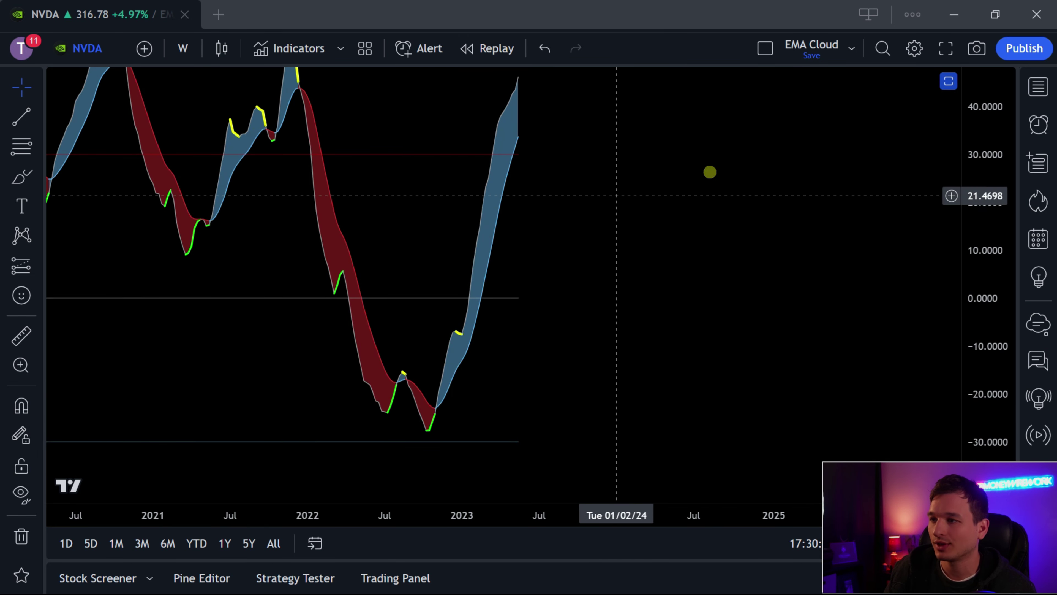
pyautogui.scroll(-5, 737, 158)
pyautogui.moveTo(988, 133); pyautogui.dragTo(997, 233)
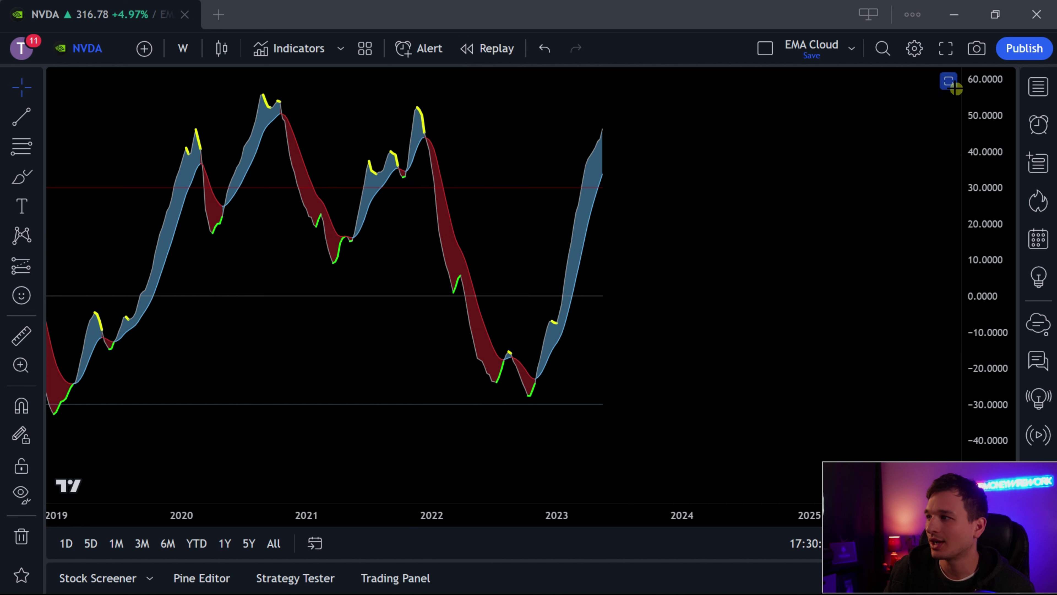
pyautogui.click(949, 81)
# Switch the weekly NVDA chart to Heikin Ashi candles and examine the latest price action
pyautogui.click(223, 48)
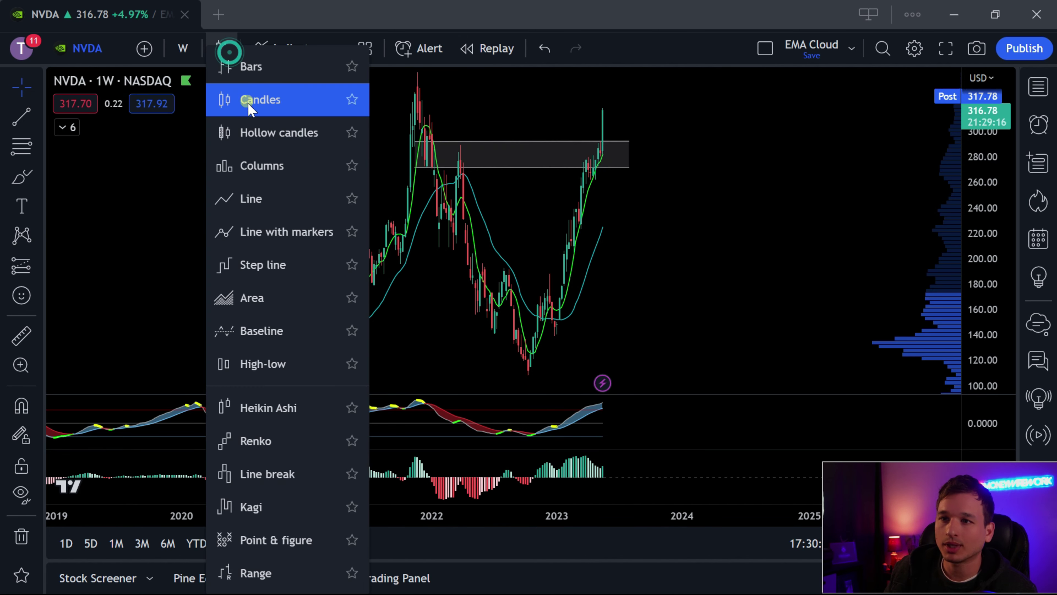
pyautogui.click(631, 297)
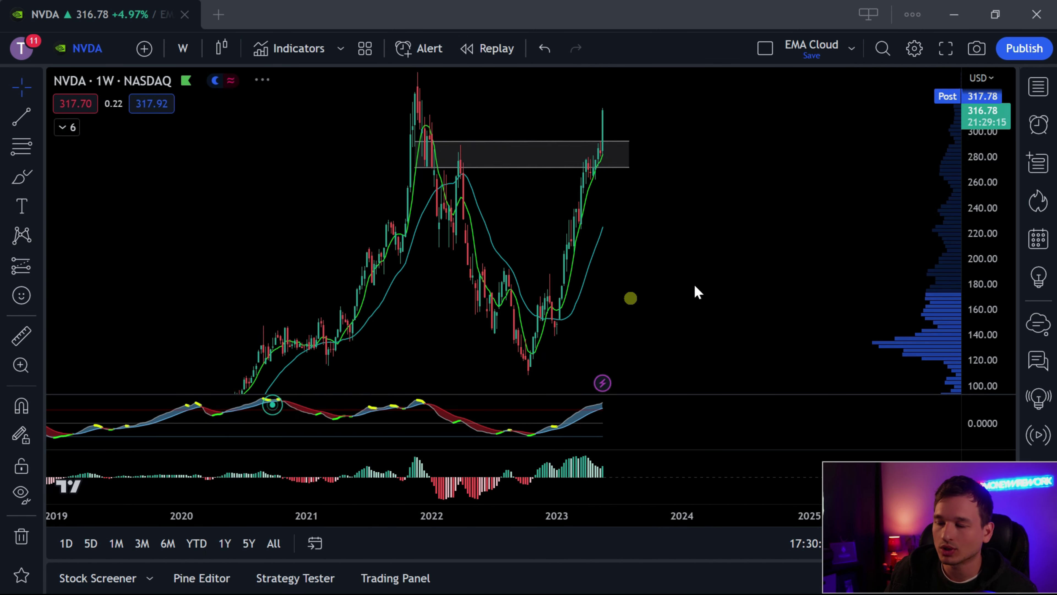
pyautogui.moveTo(816, 154); pyautogui.dragTo(562, 148)
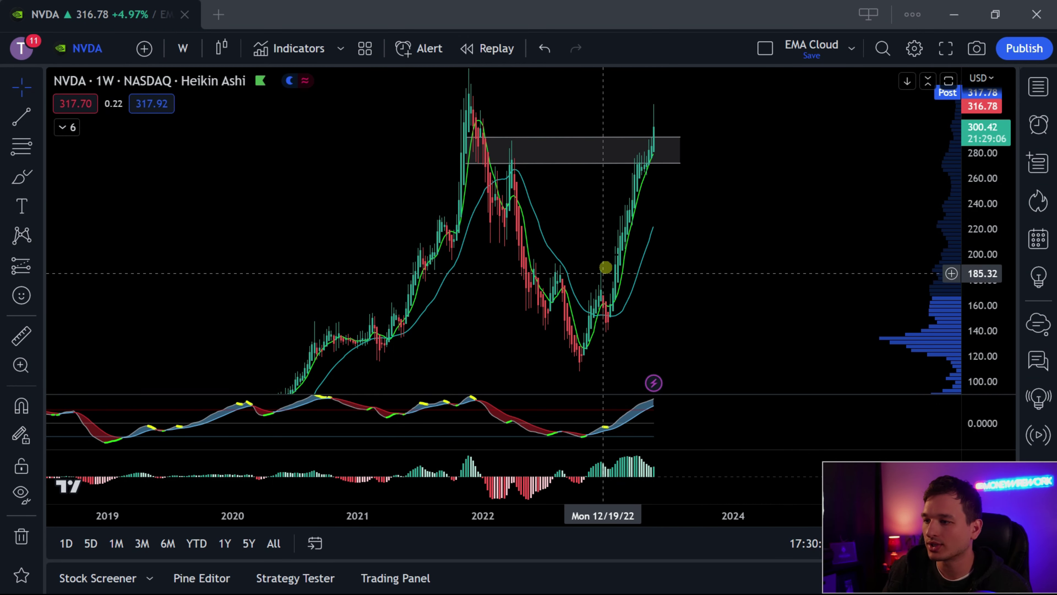
pyautogui.click(655, 139)
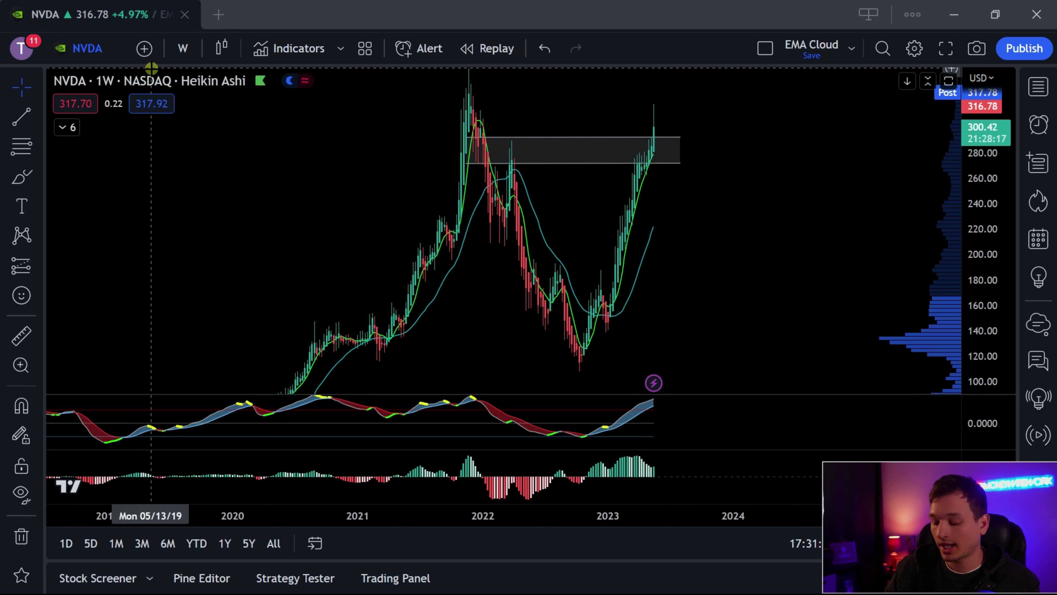
# Load the AAPL chart and set its chart type to standard Candles
pyautogui.write('AAPL')
pyautogui.press('Return')
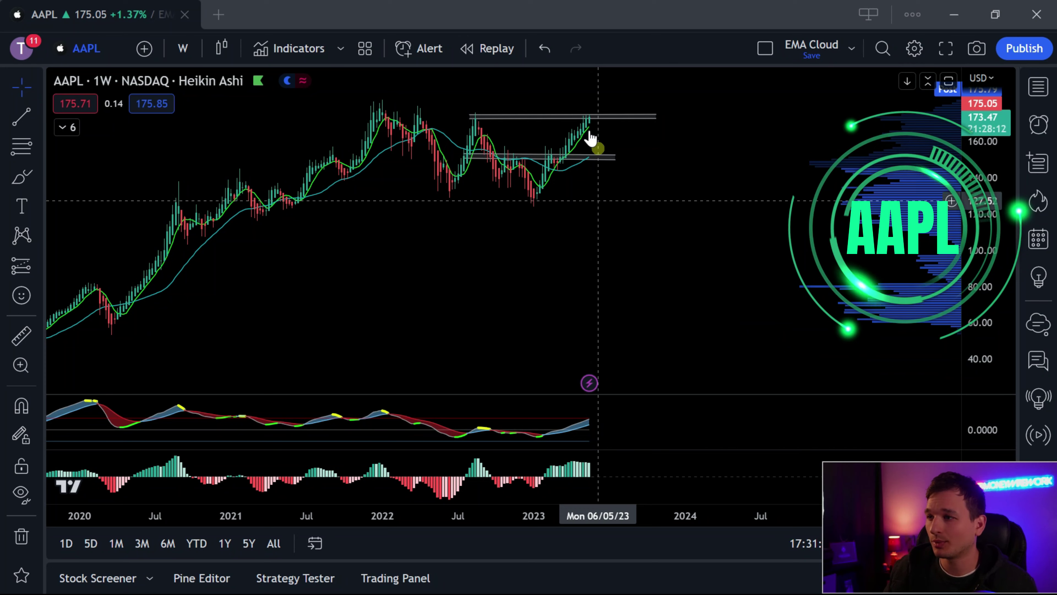
pyautogui.click(587, 116)
pyautogui.click(220, 47)
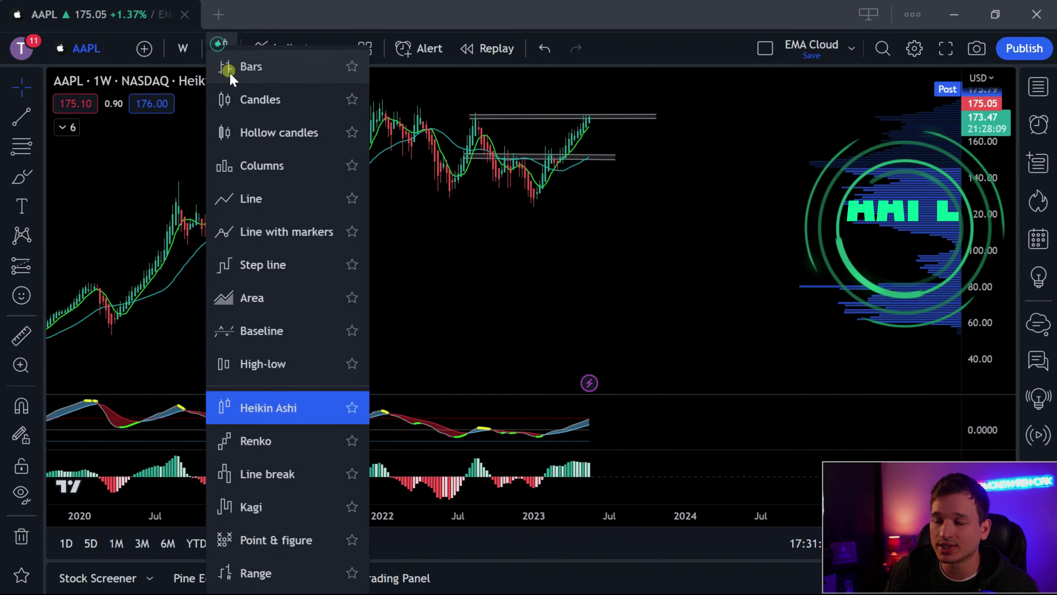
pyautogui.click(267, 100)
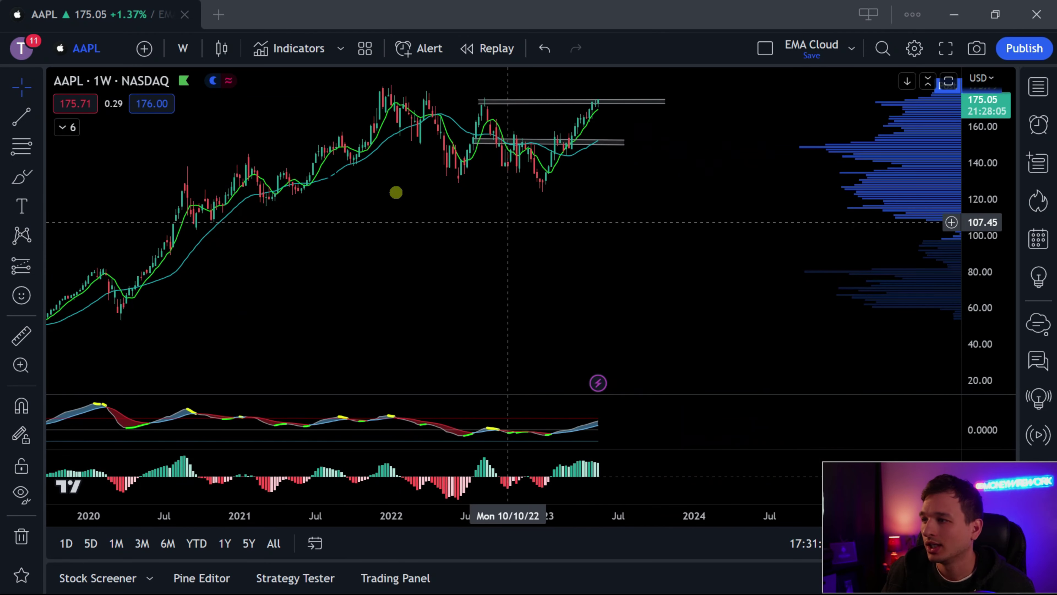
# Set the AAPL chart to the 1-day interval and examine the recent price action at the upper resistance zone
pyautogui.click(183, 48)
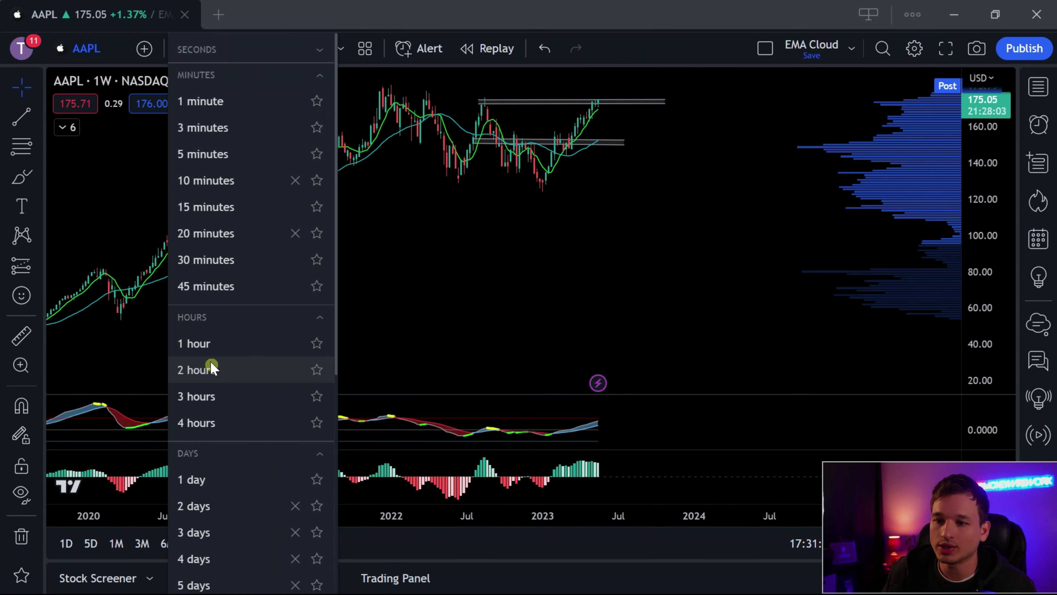
pyautogui.click(213, 479)
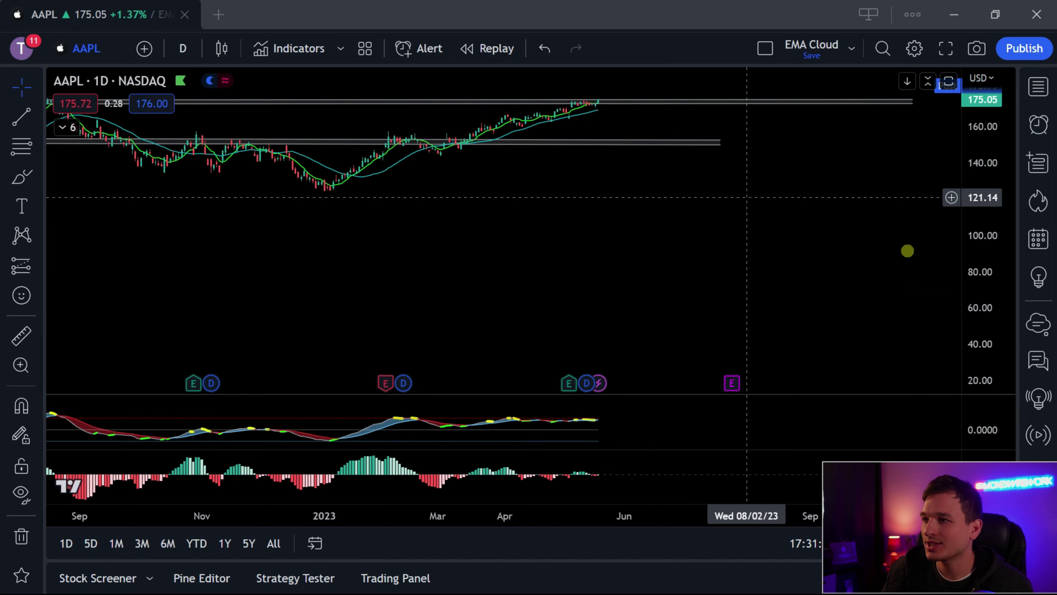
pyautogui.moveTo(979, 300); pyautogui.dragTo(465, 328)
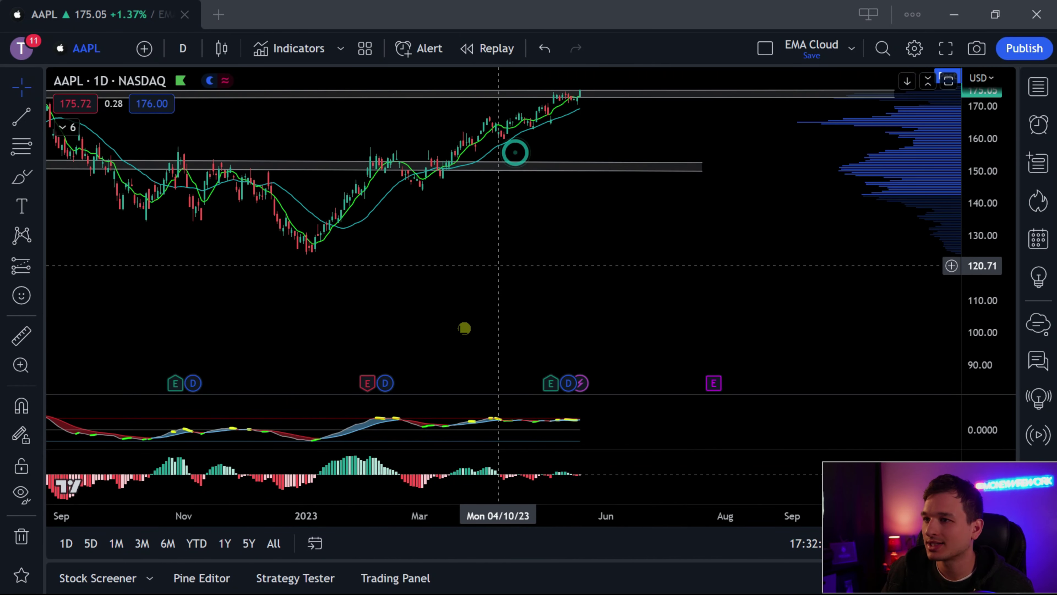
pyautogui.scroll(3, 729, 281)
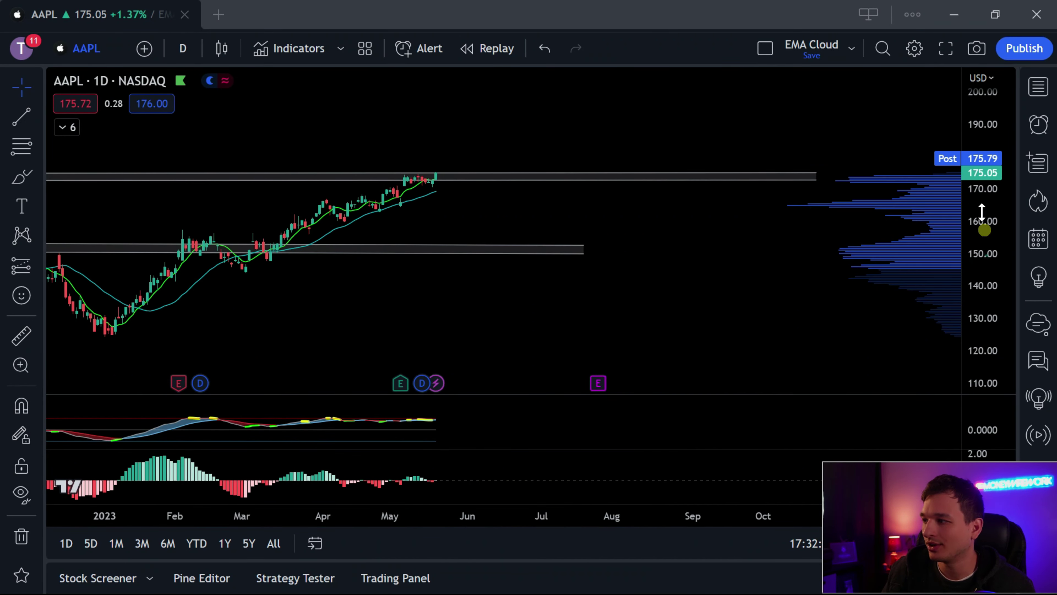
pyautogui.moveTo(981, 212); pyautogui.dragTo(982, 196)
pyautogui.moveTo(446, 214); pyautogui.dragTo(473, 213)
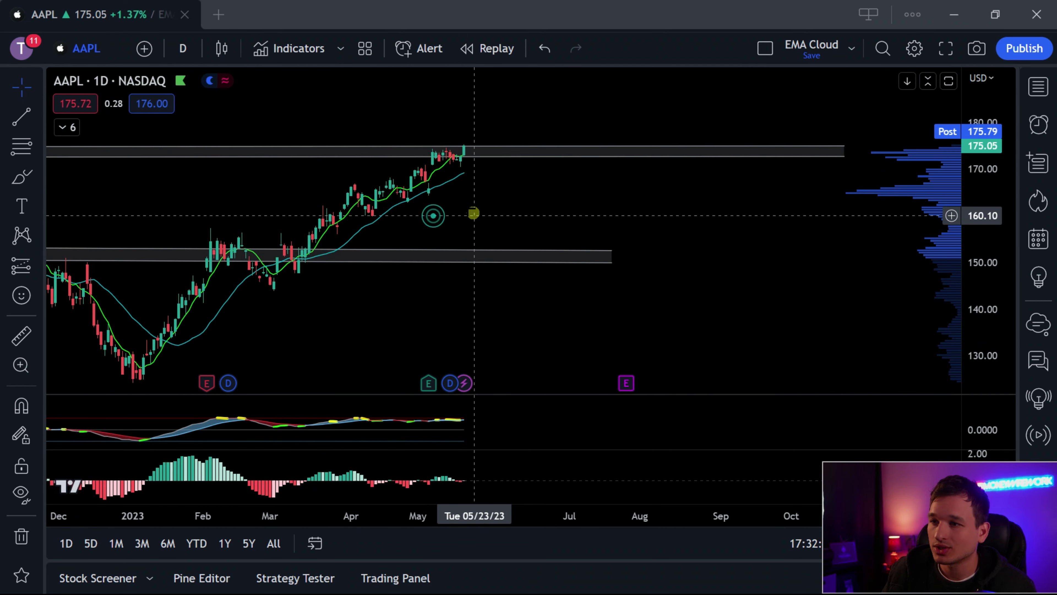
pyautogui.click(445, 152)
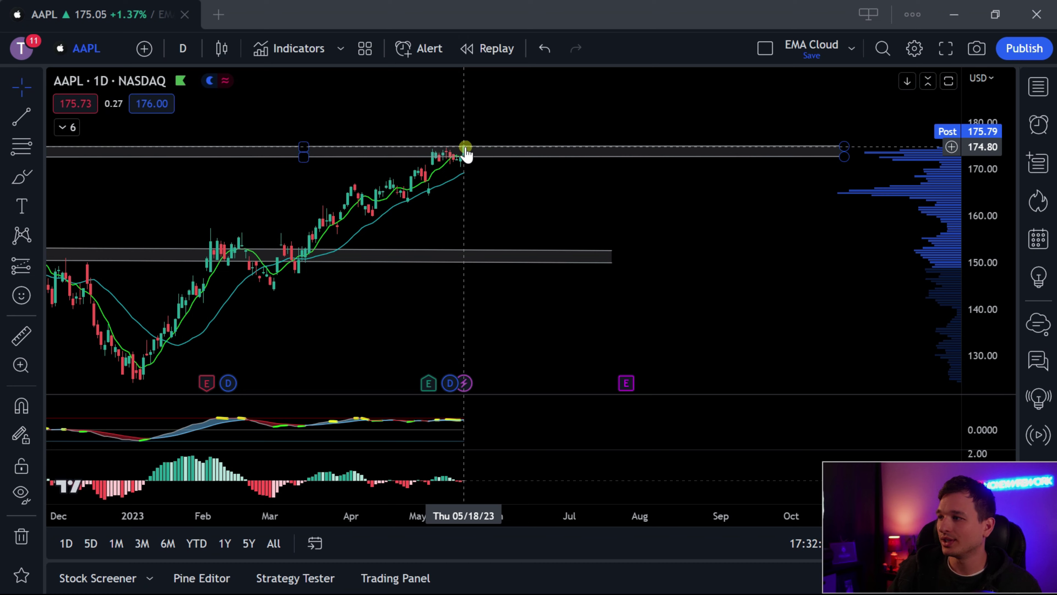
pyautogui.scroll(-2, 658, 170)
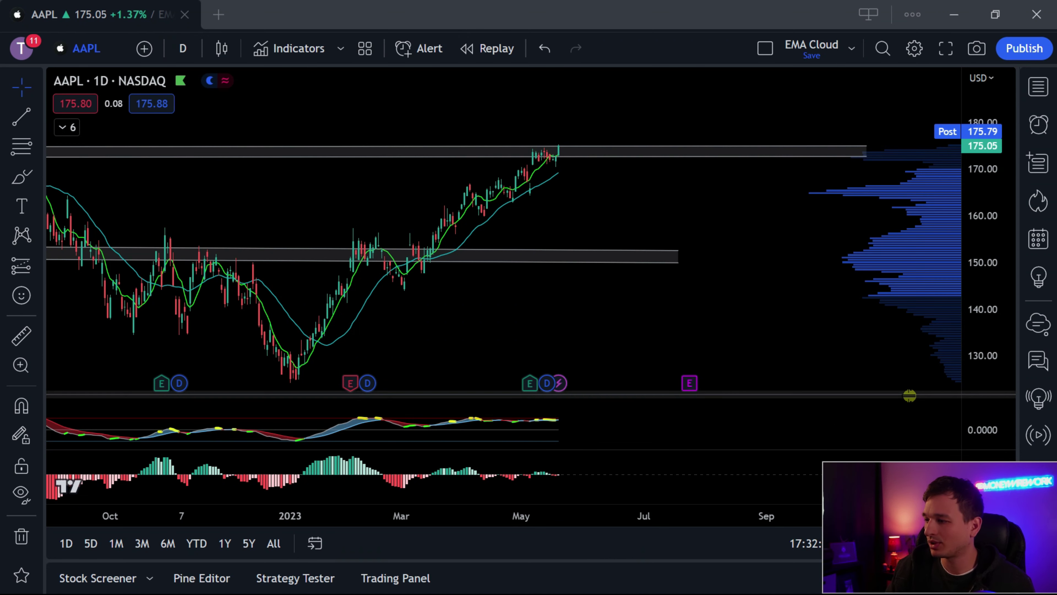
# Enlarge the oscillator pane below the price chart and compare its swings with AAPL's price history back to 2020
pyautogui.moveTo(910, 394); pyautogui.dragTo(901, 336)
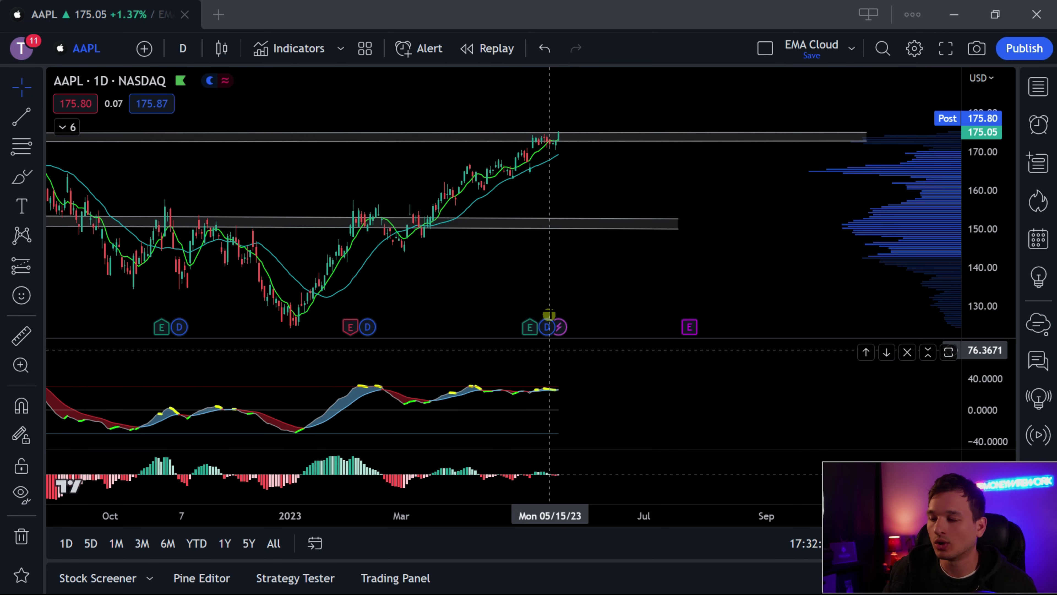
pyautogui.scroll(-3, 554, 295)
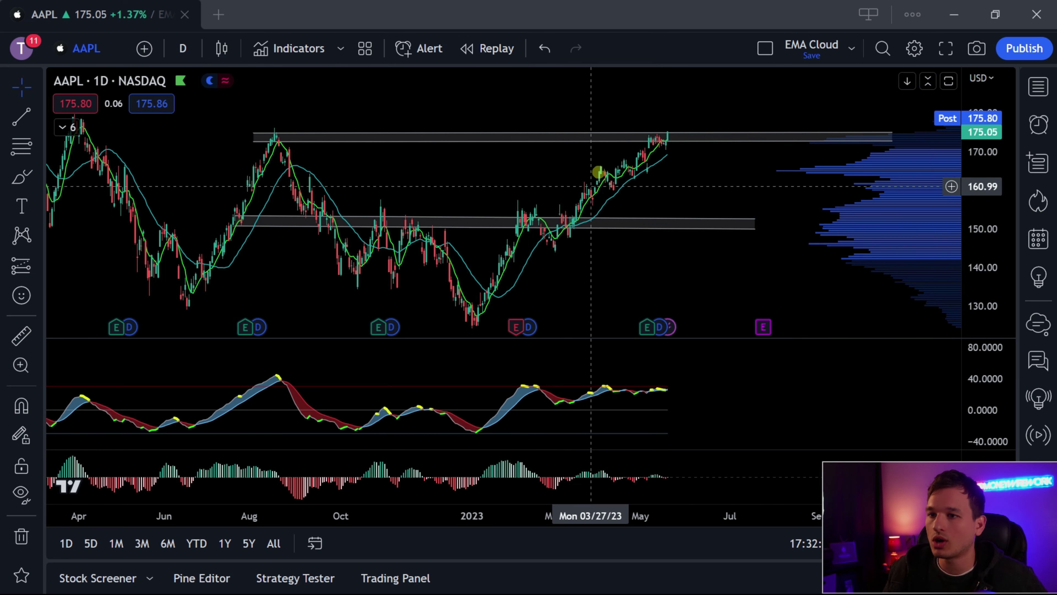
pyautogui.scroll(-3, 674, 162)
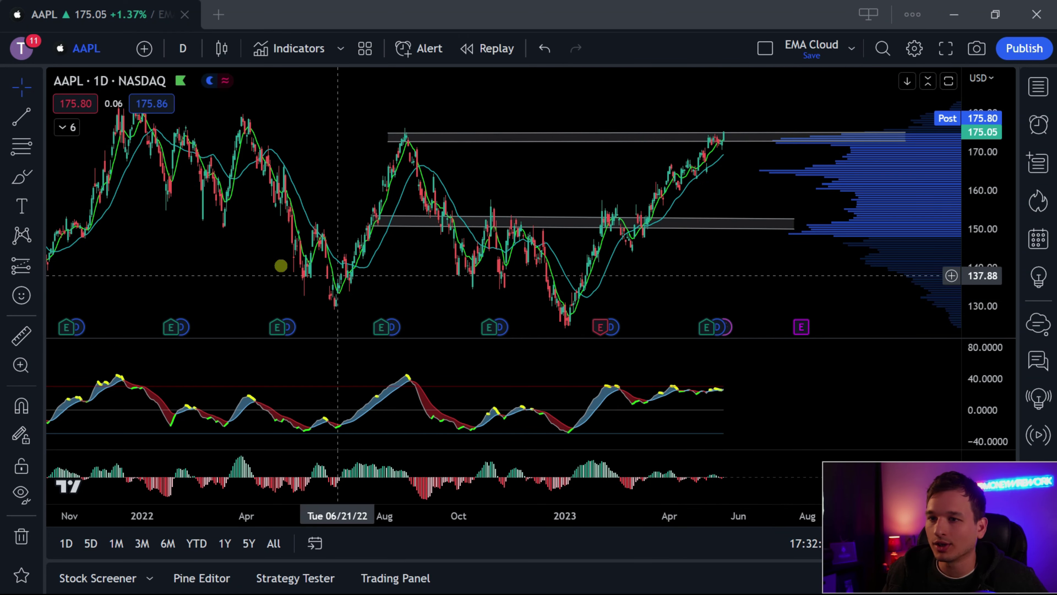
pyautogui.moveTo(210, 241); pyautogui.dragTo(613, 215)
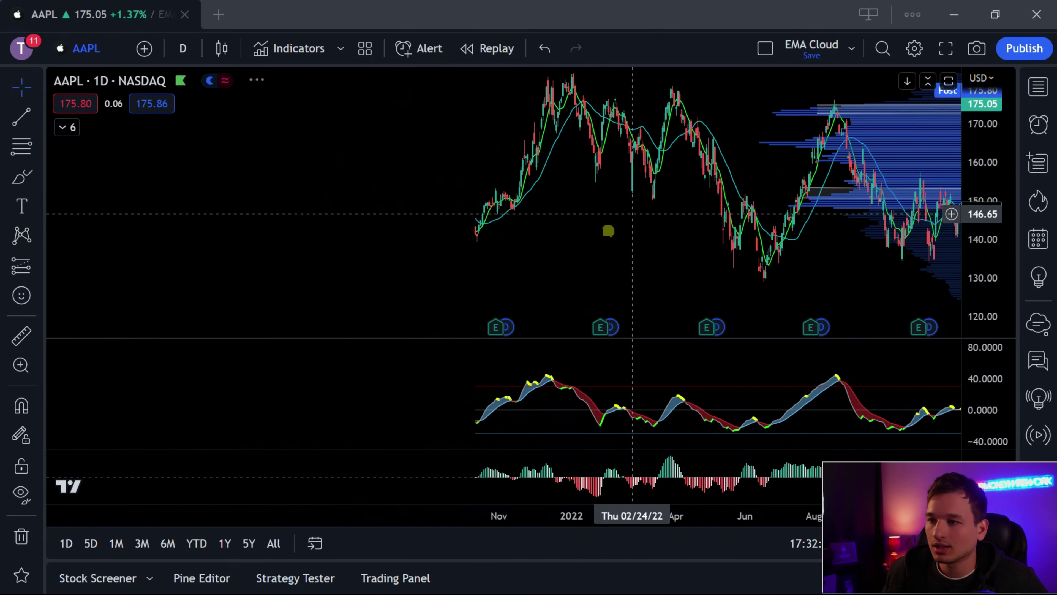
pyautogui.moveTo(416, 273); pyautogui.dragTo(567, 253)
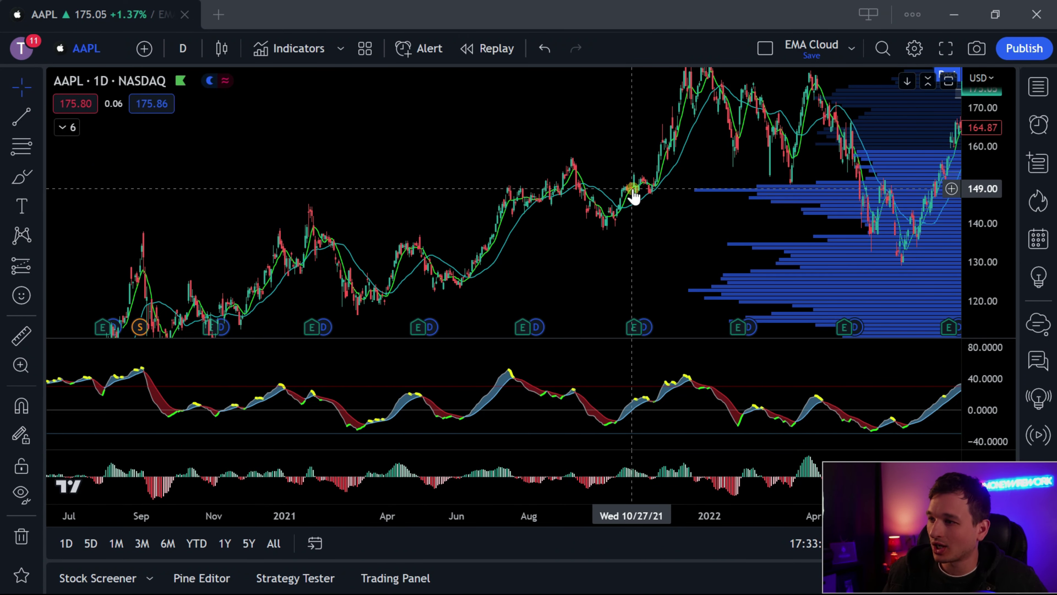
pyautogui.moveTo(587, 120); pyautogui.dragTo(179, 152)
pyautogui.moveTo(656, 104); pyautogui.dragTo(436, 100)
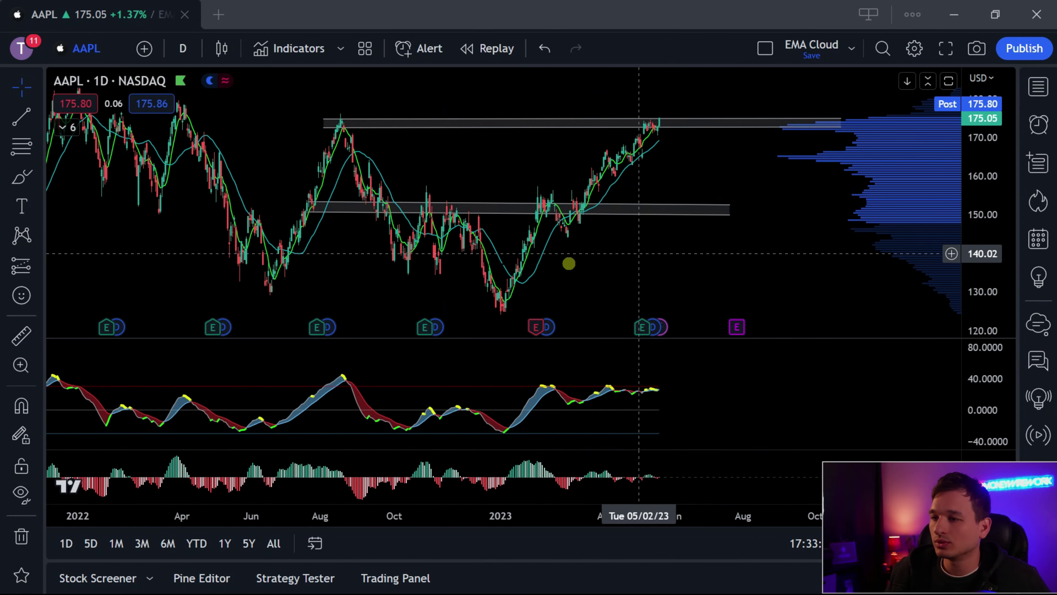
# Show the Ripster EMA Clouds indicator on the AAPL chart, collapse the indicator list and examine price against the cloud
pyautogui.click(61, 131)
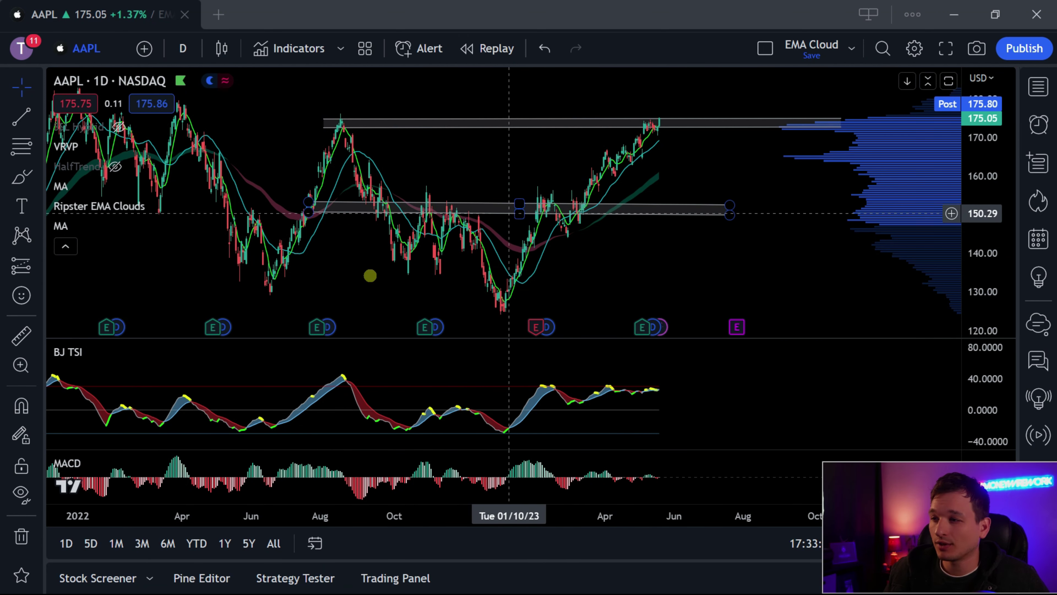
pyautogui.click(65, 246)
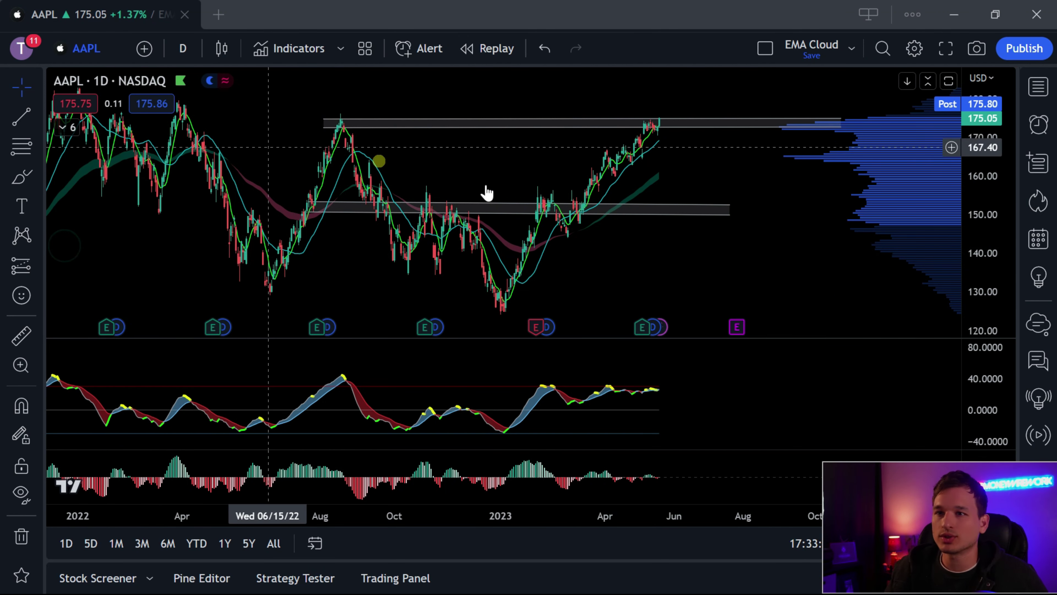
pyautogui.scroll(-1, 625, 208)
pyautogui.scroll(3, 691, 271)
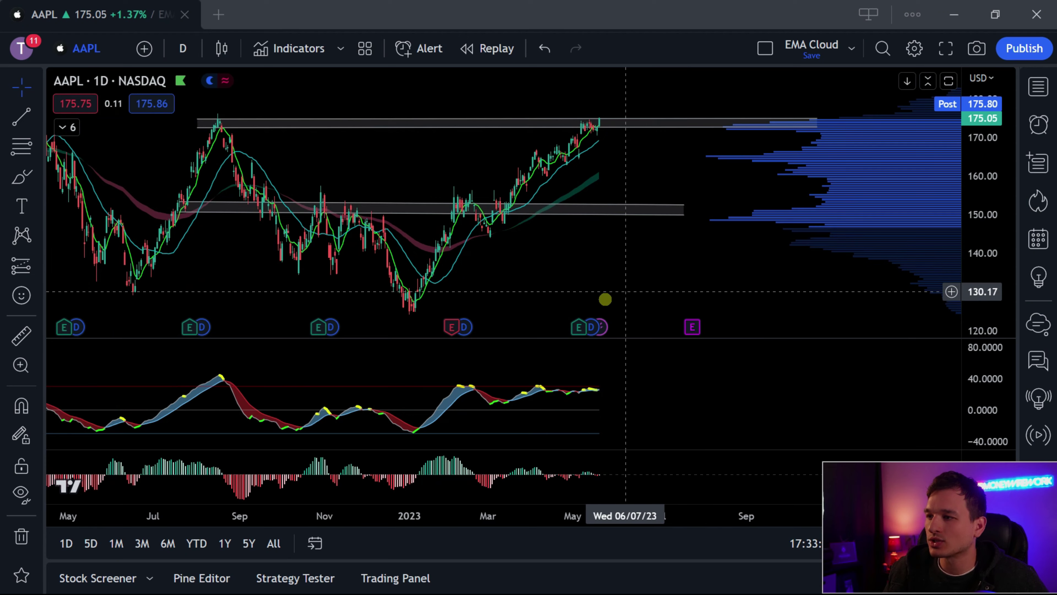
pyautogui.moveTo(507, 259); pyautogui.dragTo(537, 259)
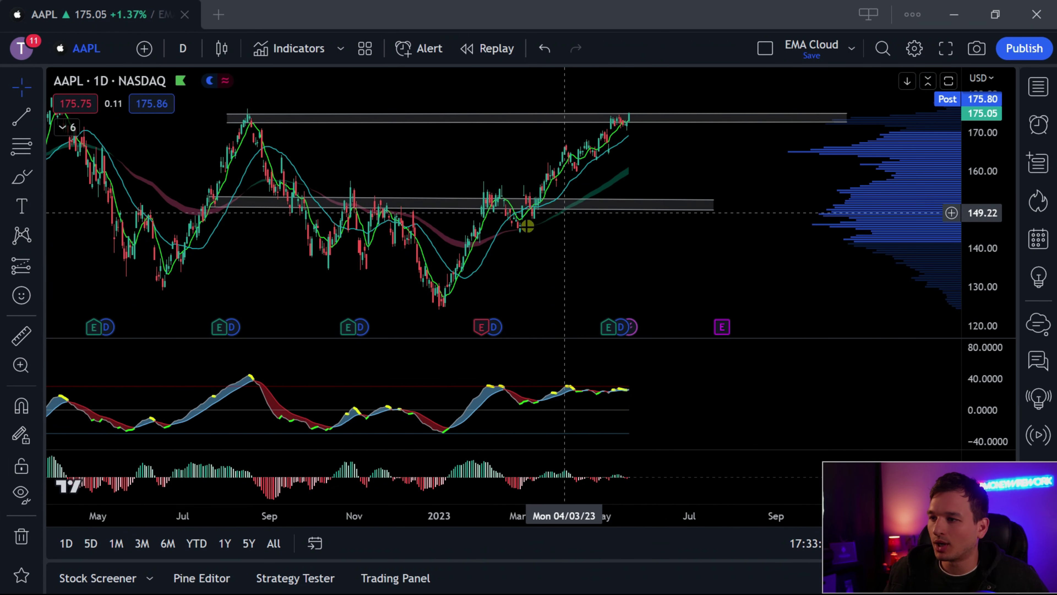
pyautogui.click(587, 201)
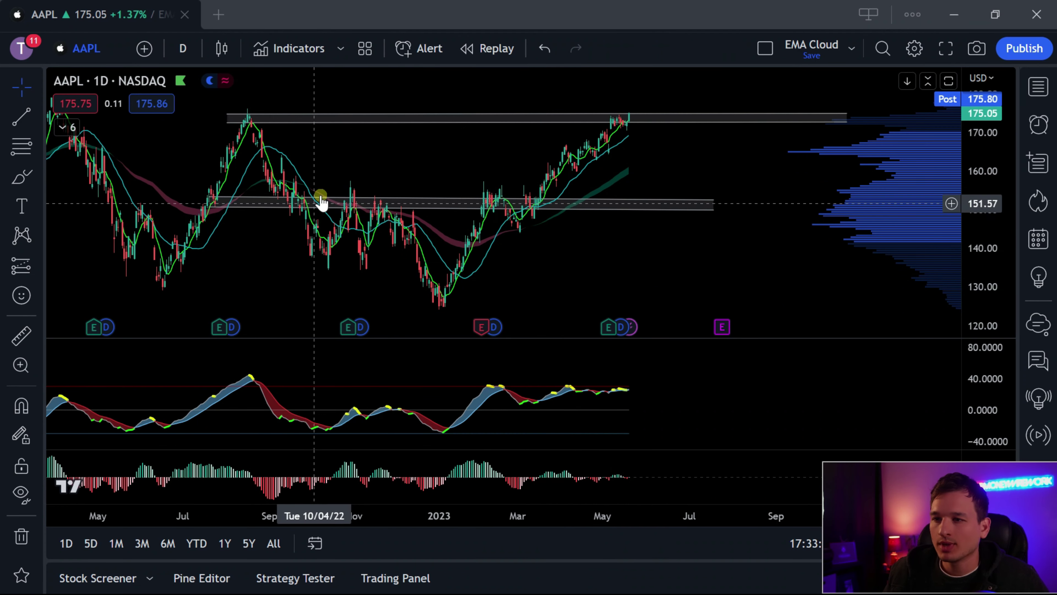
pyautogui.click(386, 219)
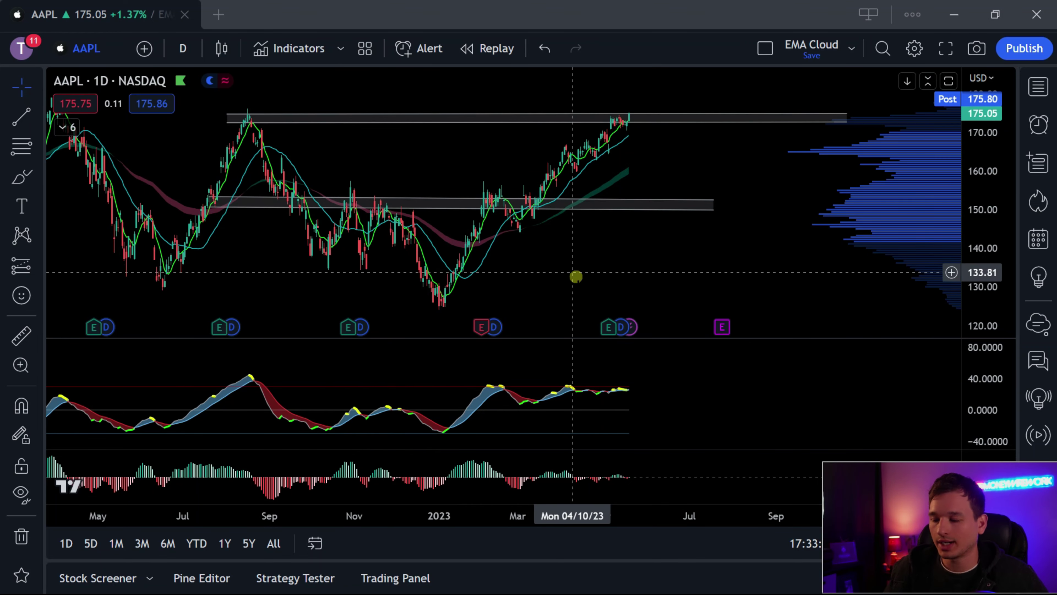
# Load the QQQ chart and examine its daily price action since the August 2022 high
pyautogui.write('QQ')
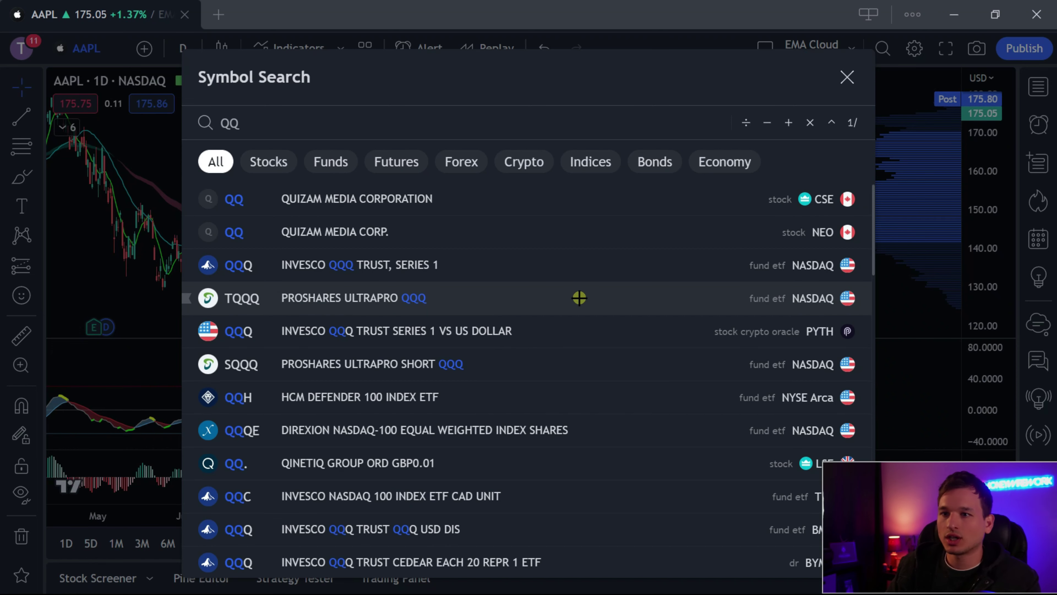
pyautogui.write('Q')
pyautogui.press('Return')
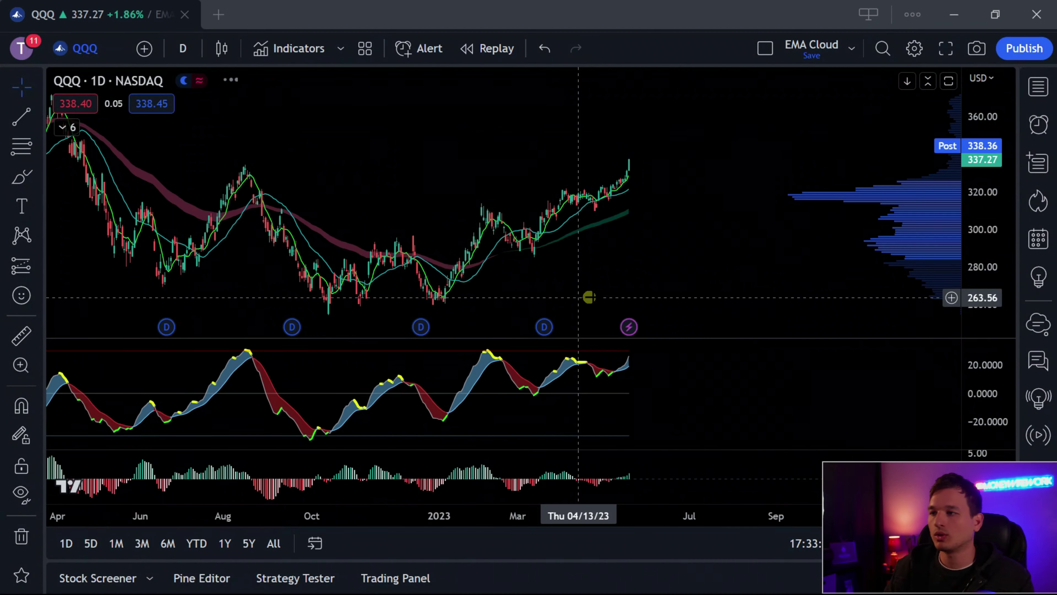
pyautogui.scroll(-2, 695, 200)
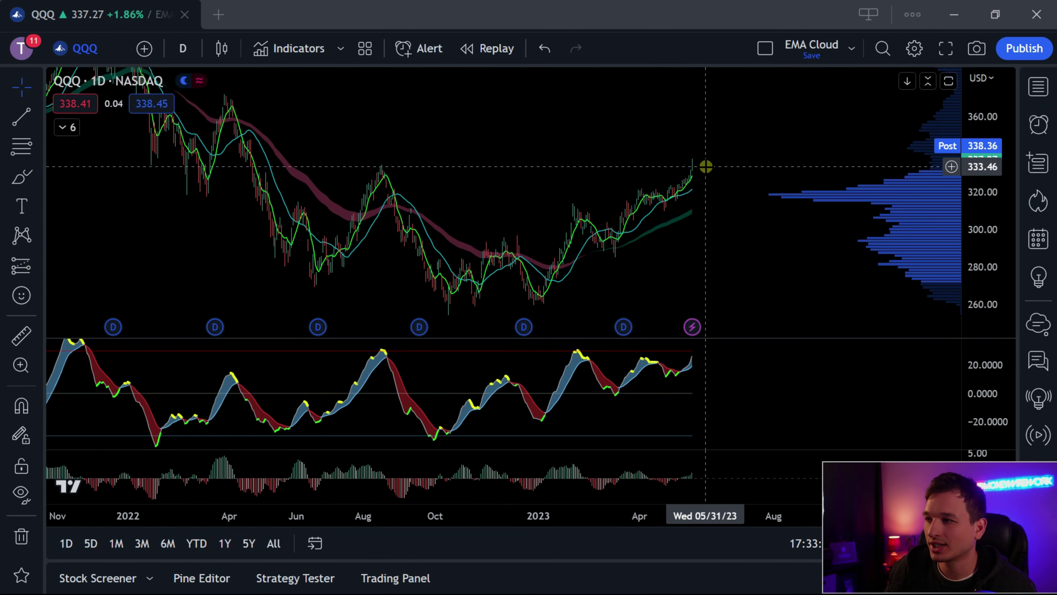
pyautogui.scroll(3, 706, 166)
pyautogui.moveTo(513, 195); pyautogui.dragTo(841, 181)
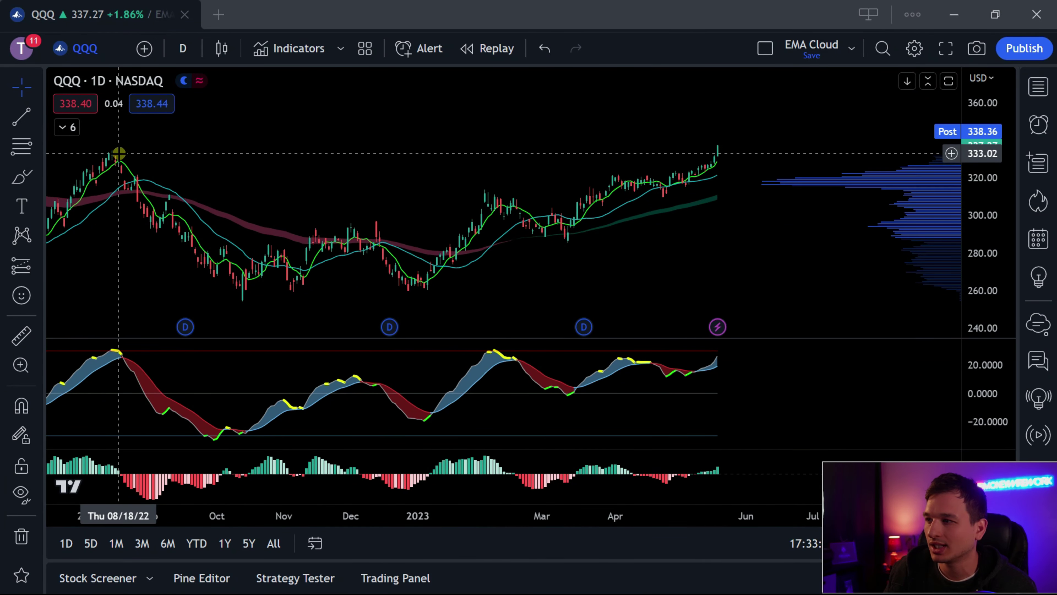
# Examine QQQ's daily price history back to 2020, with the price scale compressed to fit the late-2021 peak
pyautogui.scroll(-5, 254, 195)
pyautogui.moveTo(645, 146); pyautogui.dragTo(530, 155)
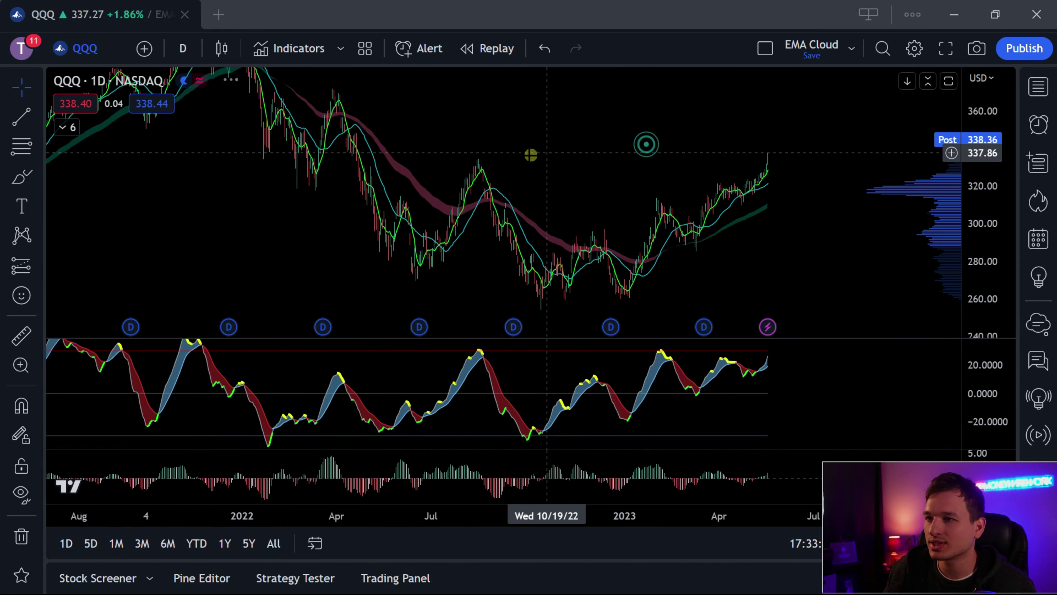
pyautogui.scroll(-2, 524, 152)
pyautogui.moveTo(688, 134); pyautogui.dragTo(479, 174)
pyautogui.scroll(-3, 479, 174)
pyautogui.moveTo(802, 155); pyautogui.dragTo(549, 172)
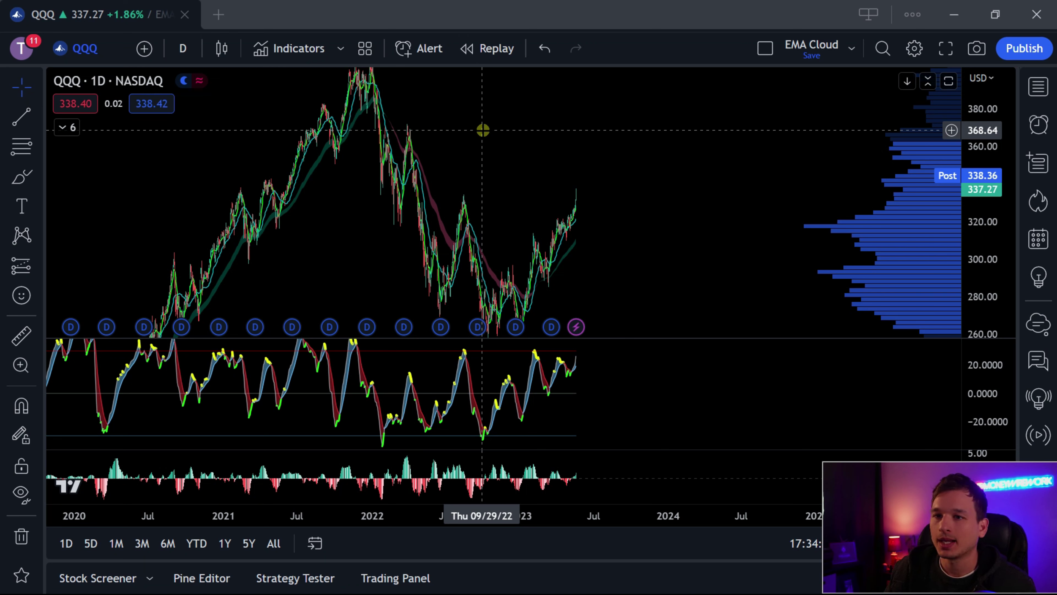
pyautogui.moveTo(996, 150); pyautogui.dragTo(993, 229)
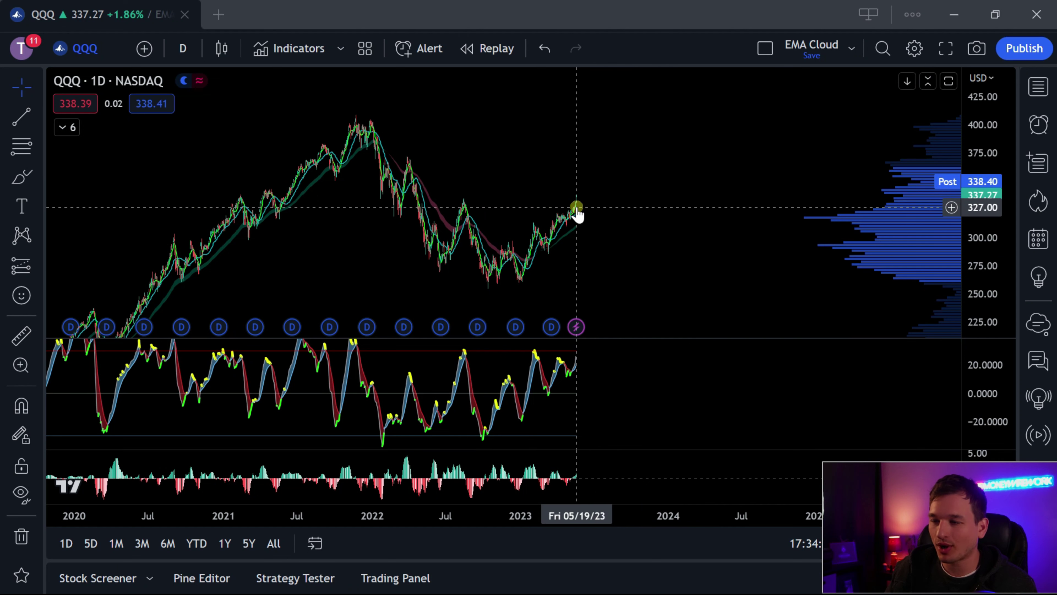